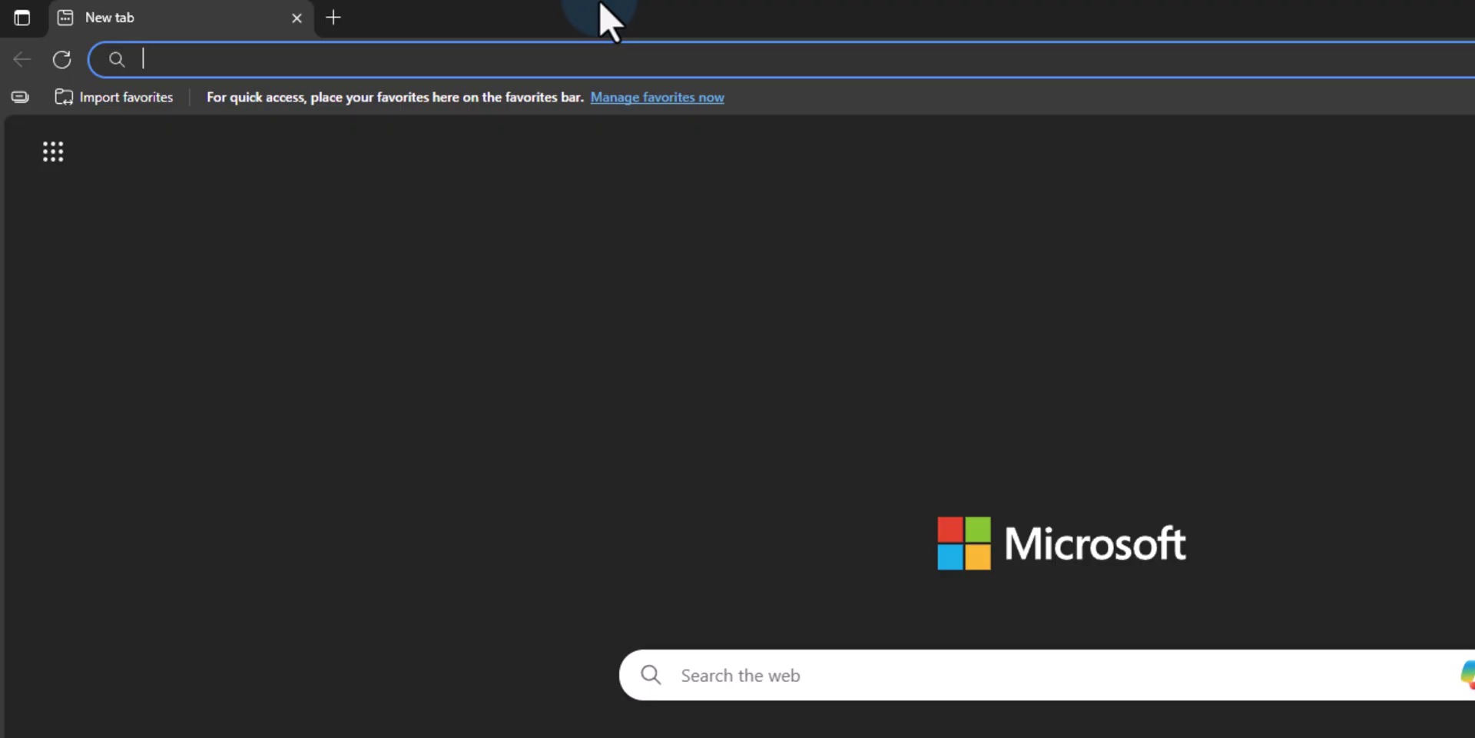
type("code")
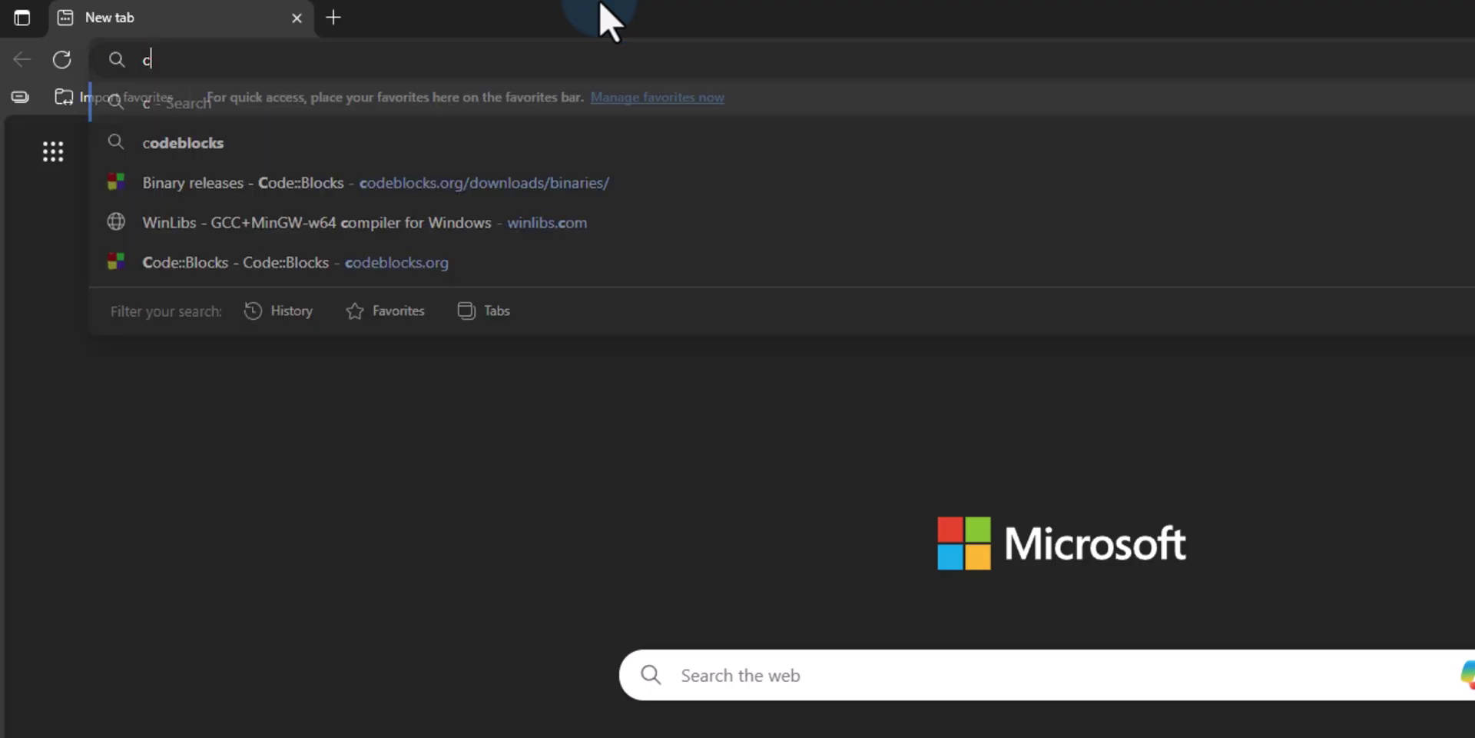
key("Down")
key("Down")
key("Down")
key("Down")
key("Down")
key("Down")
key("Down")
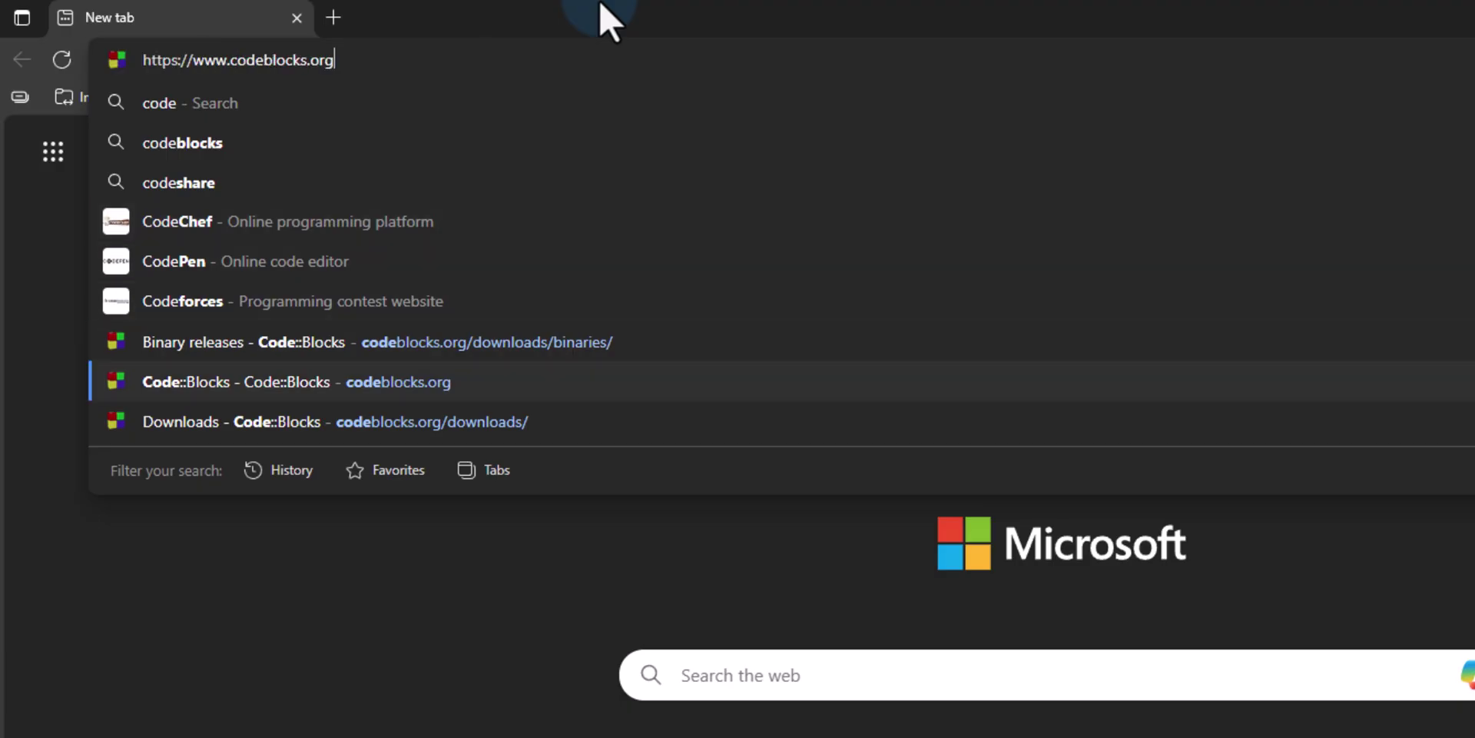
key("Return")
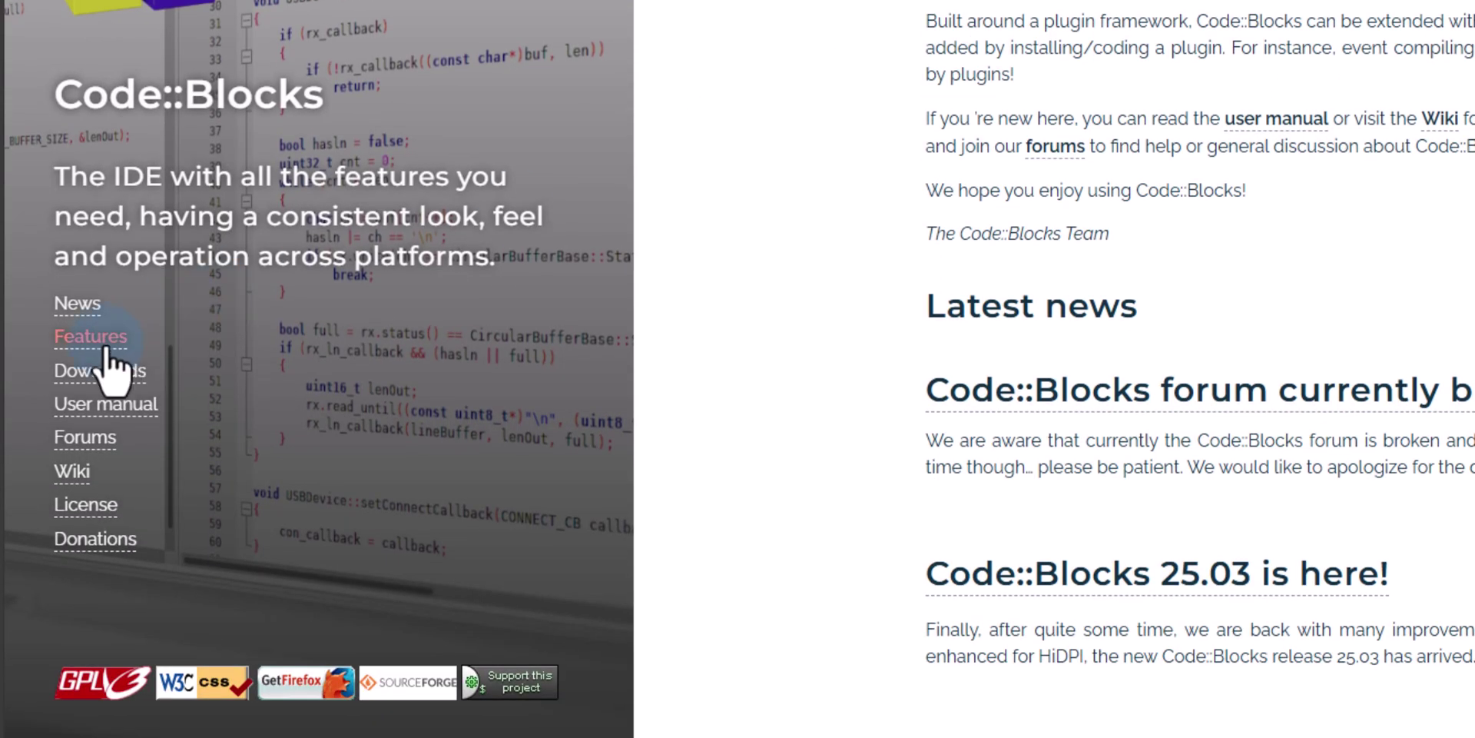
Go to Downloads, then the binary release page, down to the Windows 64-bit setup files.
left_click(134, 384)
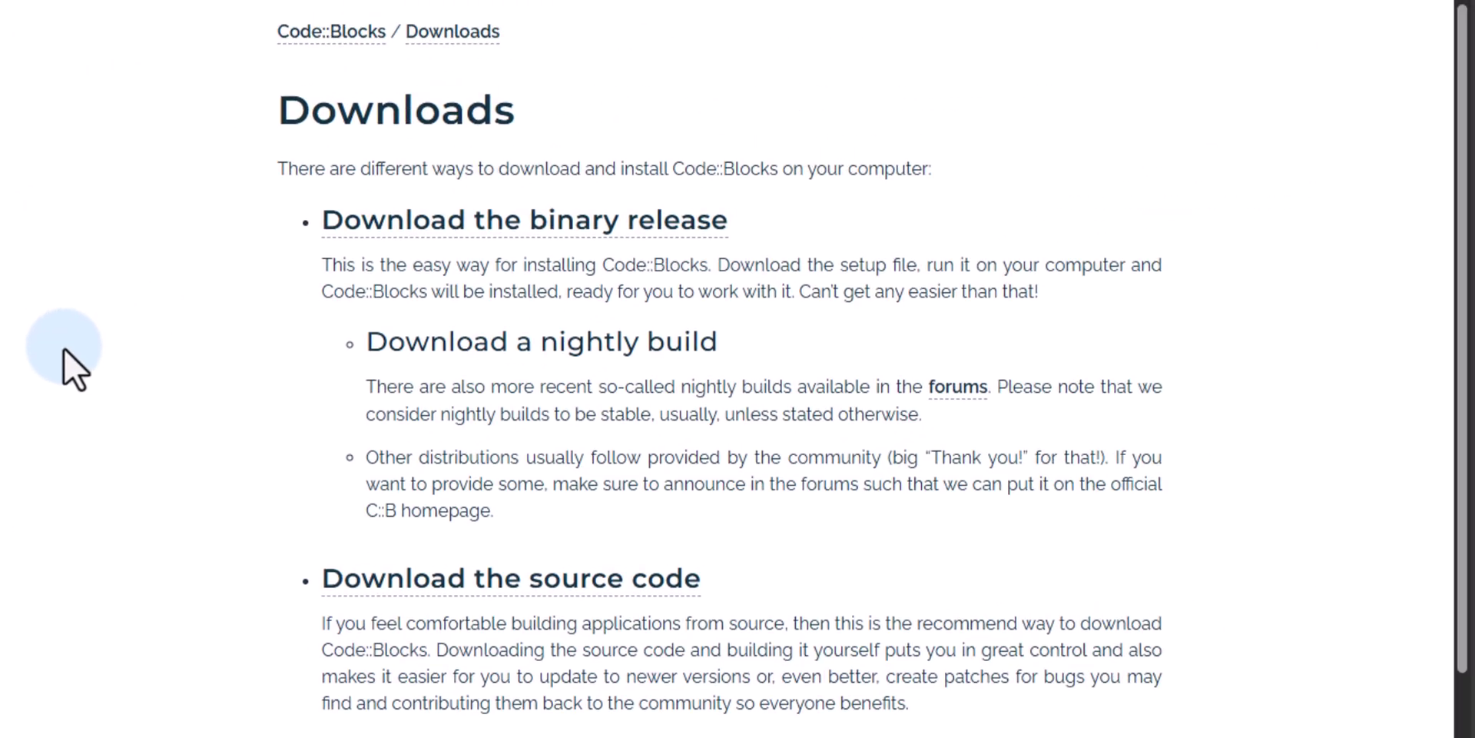
left_click(541, 231)
scroll(889, 290, "down", 2)
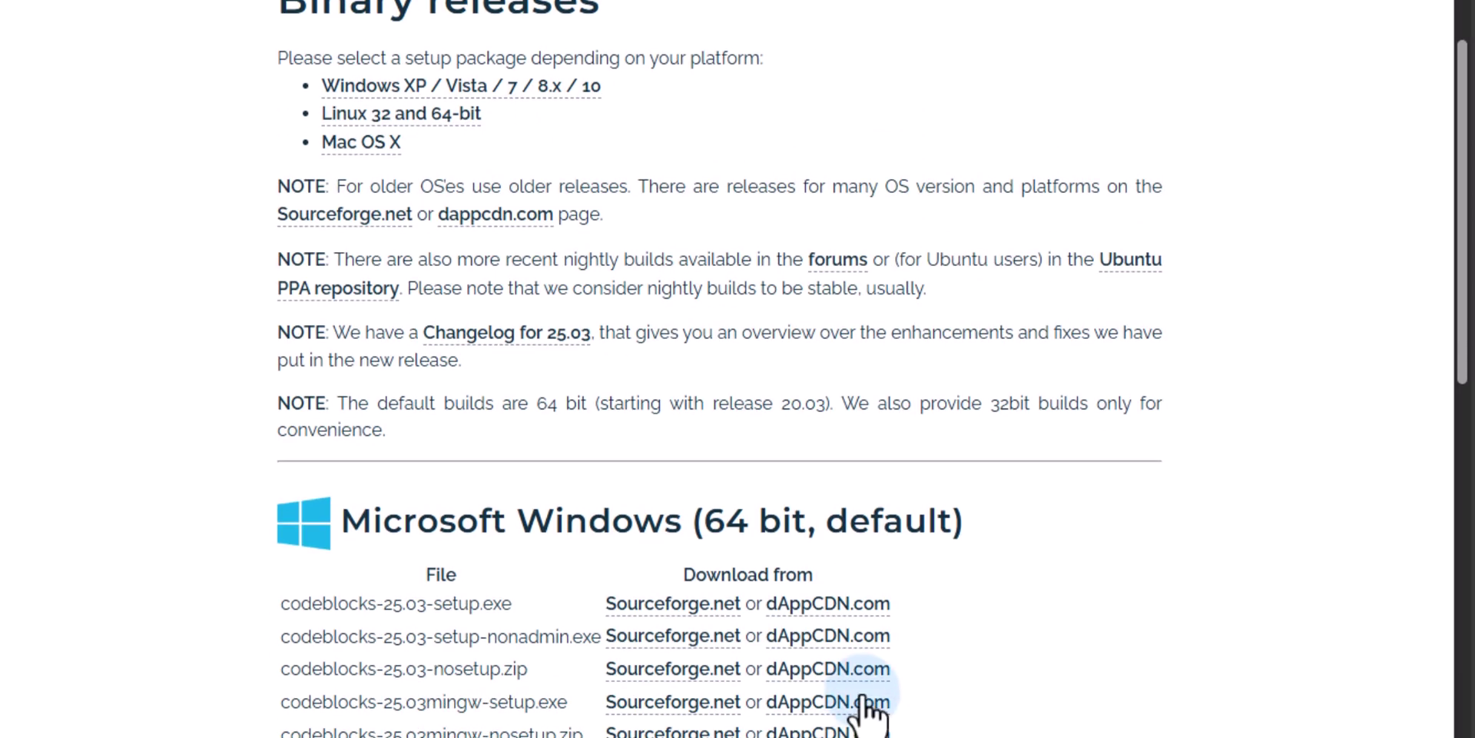
scroll(1127, 524, "down", 4)
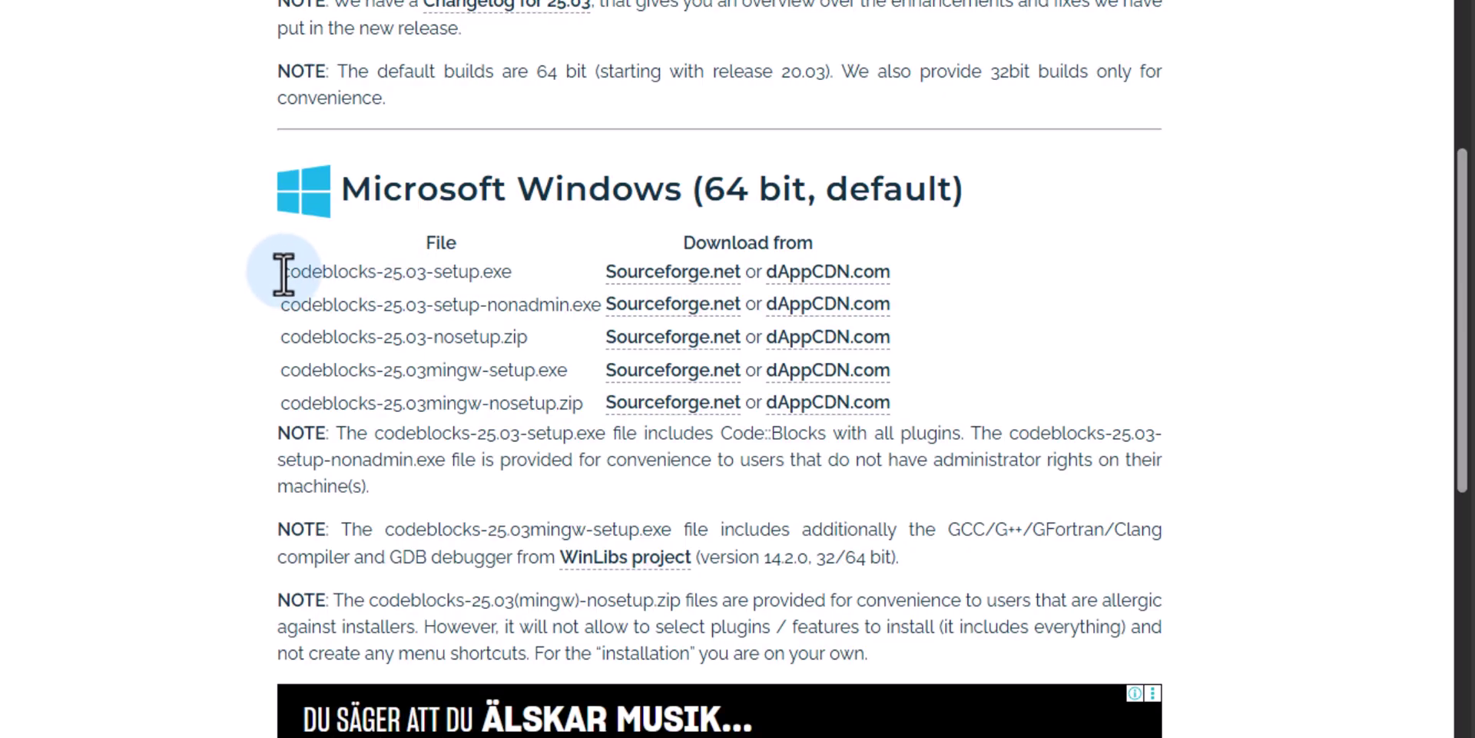
left_click_drag(268, 275, 504, 277)
left_click(218, 338)
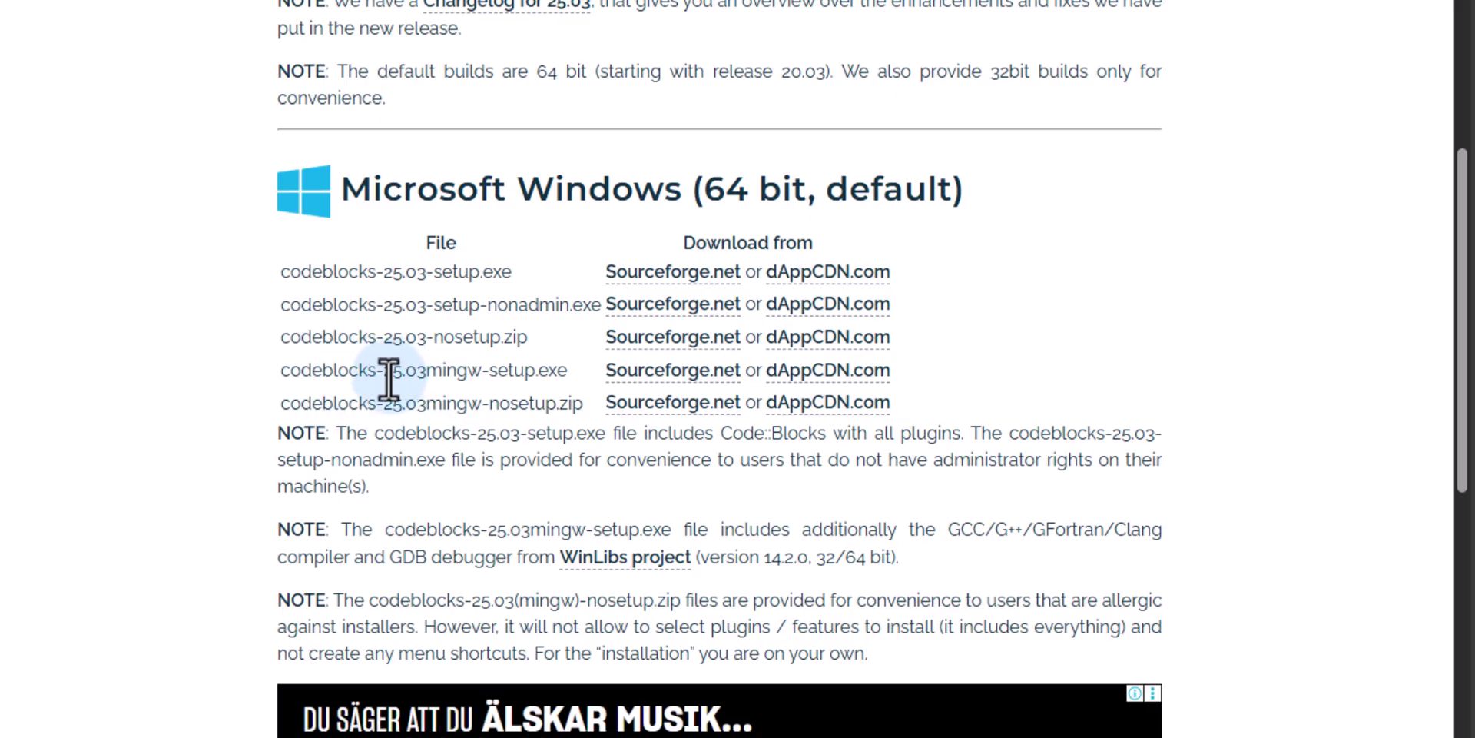
left_click_drag(281, 370, 561, 384)
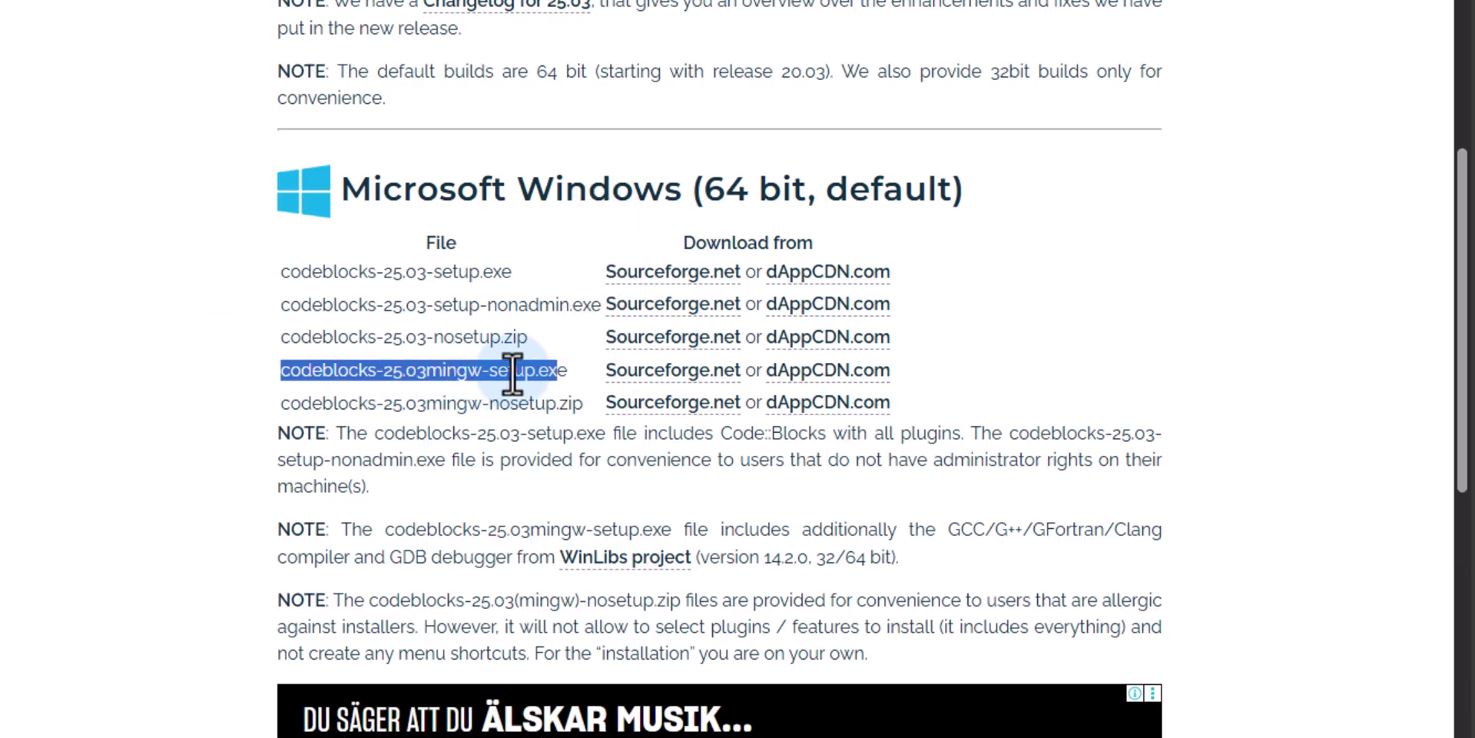
left_click(203, 388)
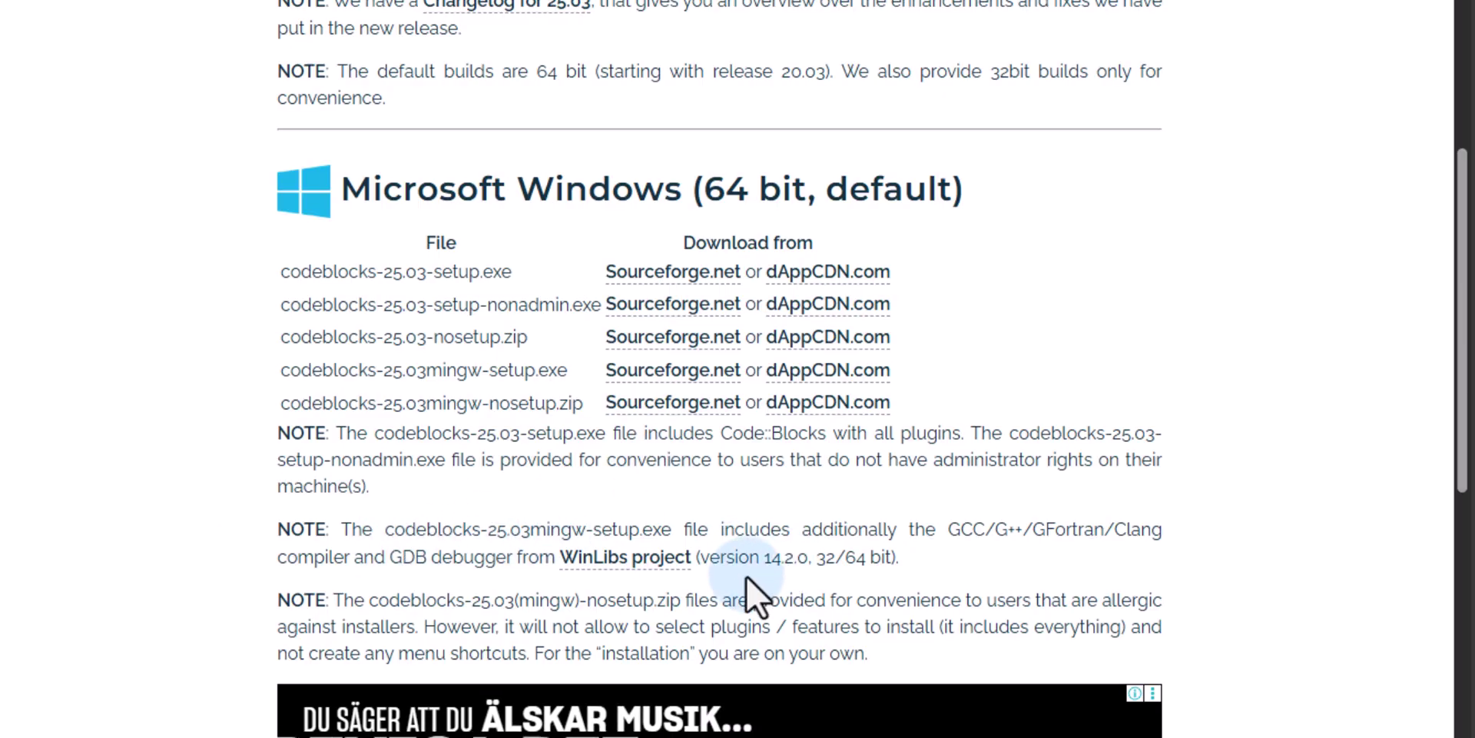
left_click(618, 564)
scroll(1034, 514, "down", 10)
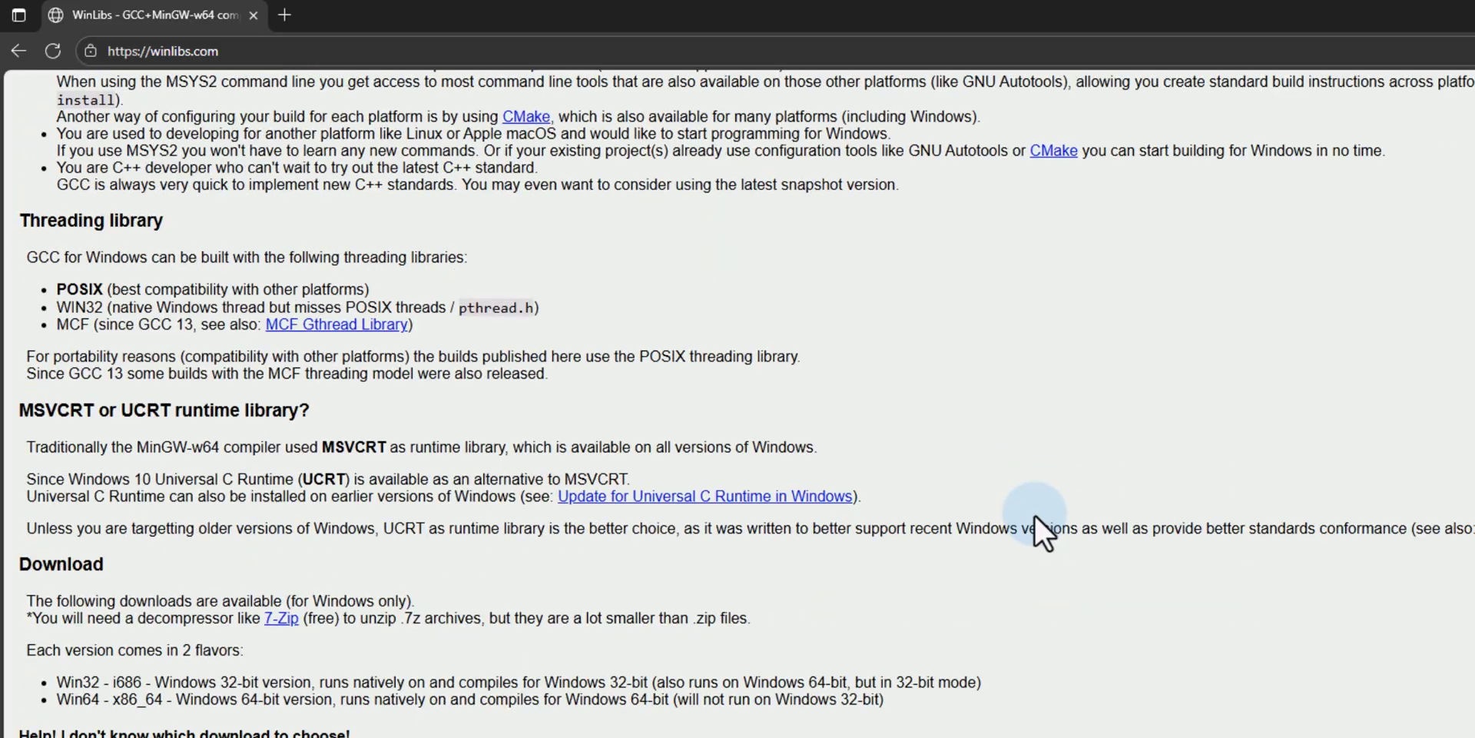
scroll(1035, 514, "down", 8)
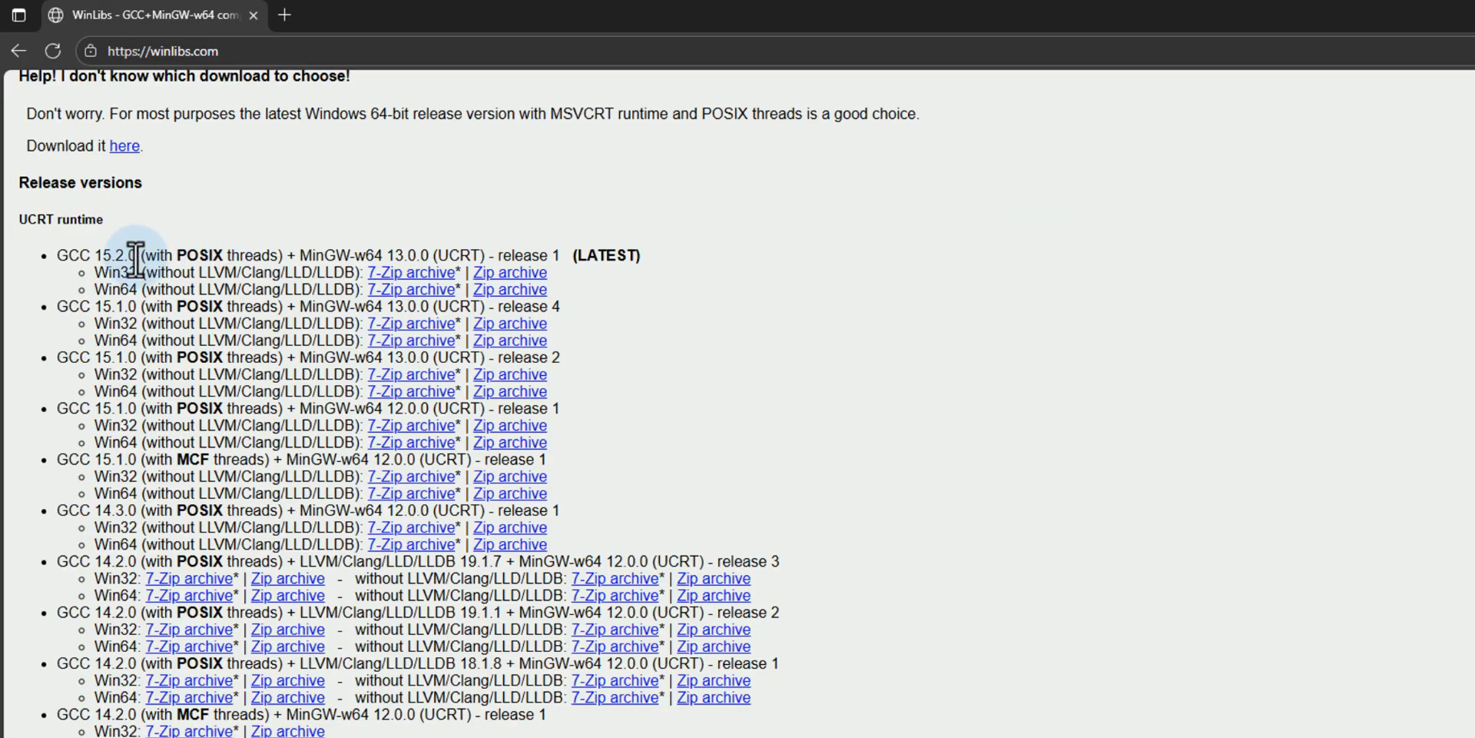
left_click(19, 51)
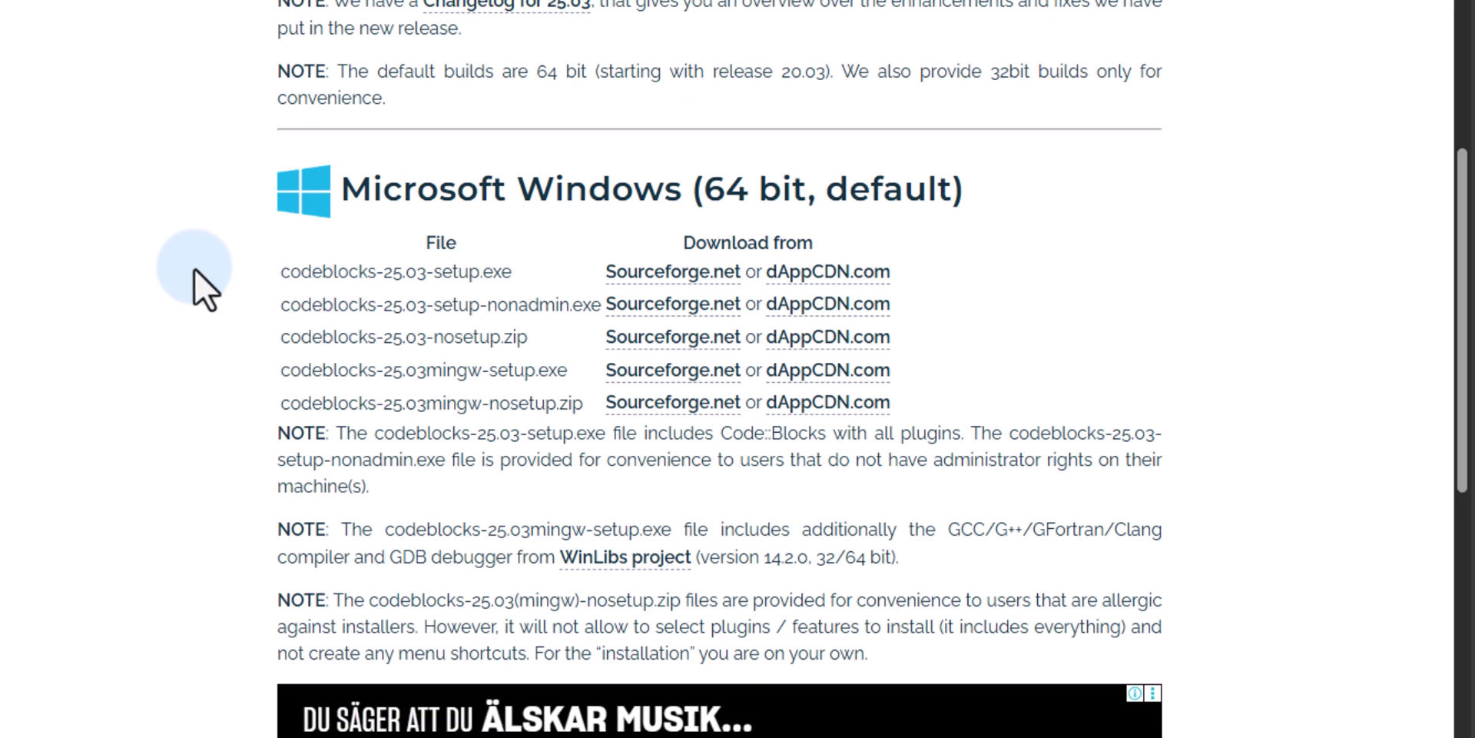
Download codeblocks-25.03-setup.exe through its Sourceforge.net link.
left_click_drag(306, 254, 385, 274)
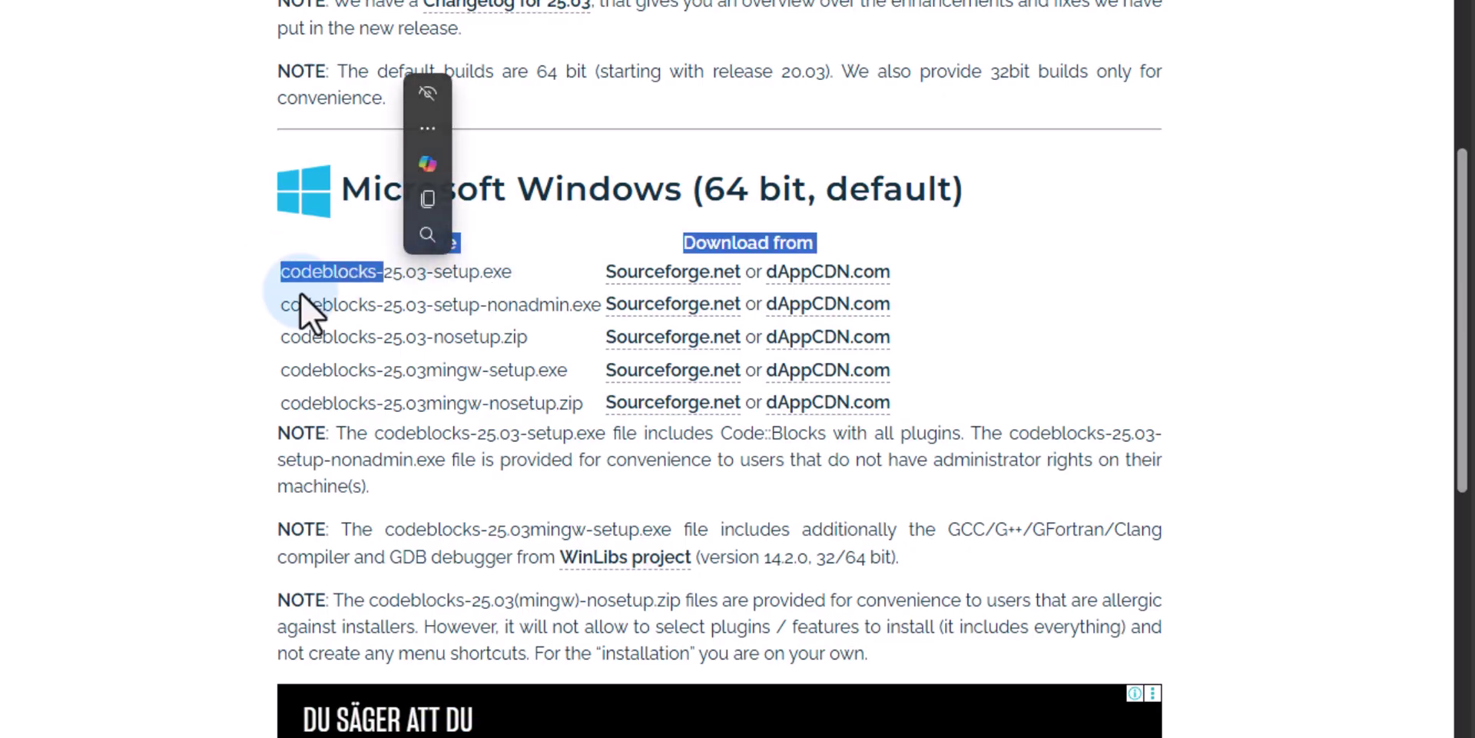
left_click(159, 312)
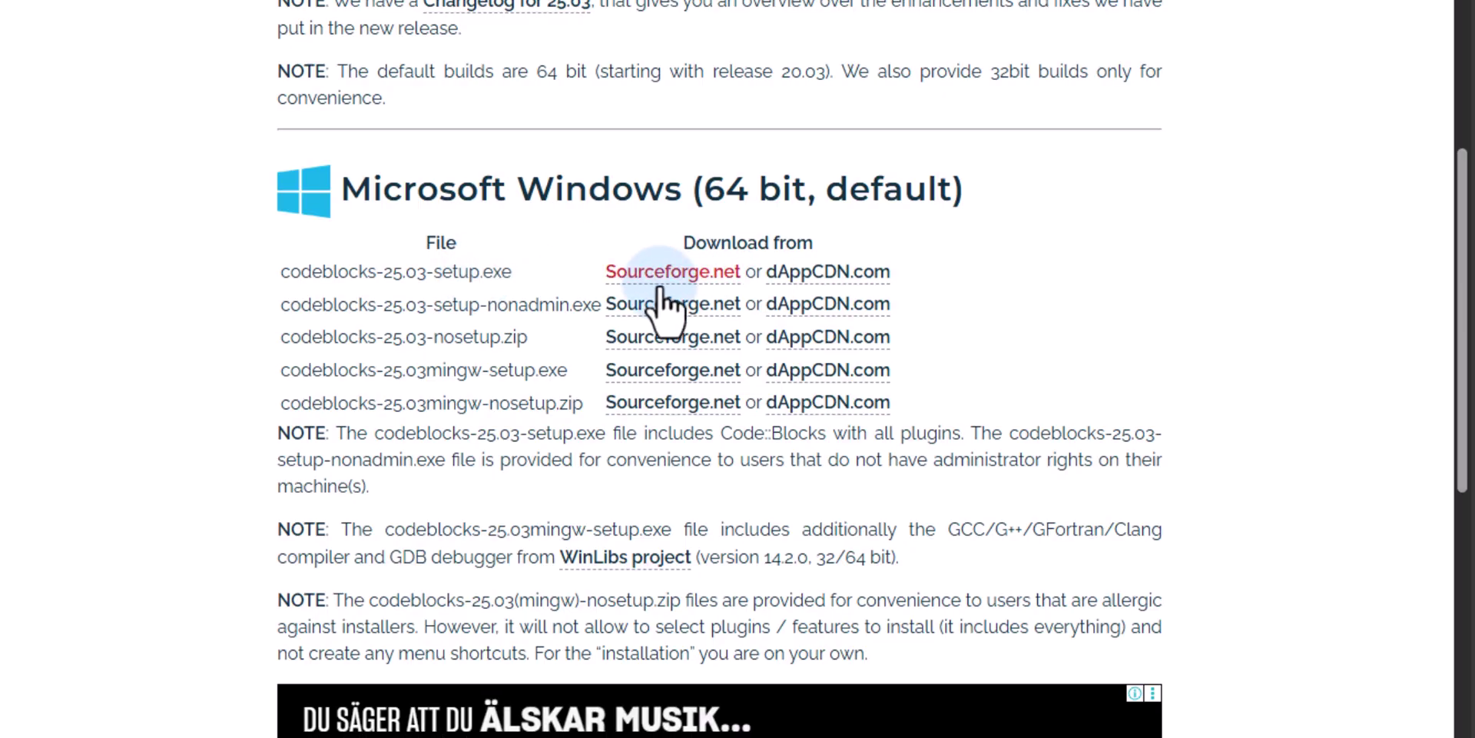
left_click(696, 270)
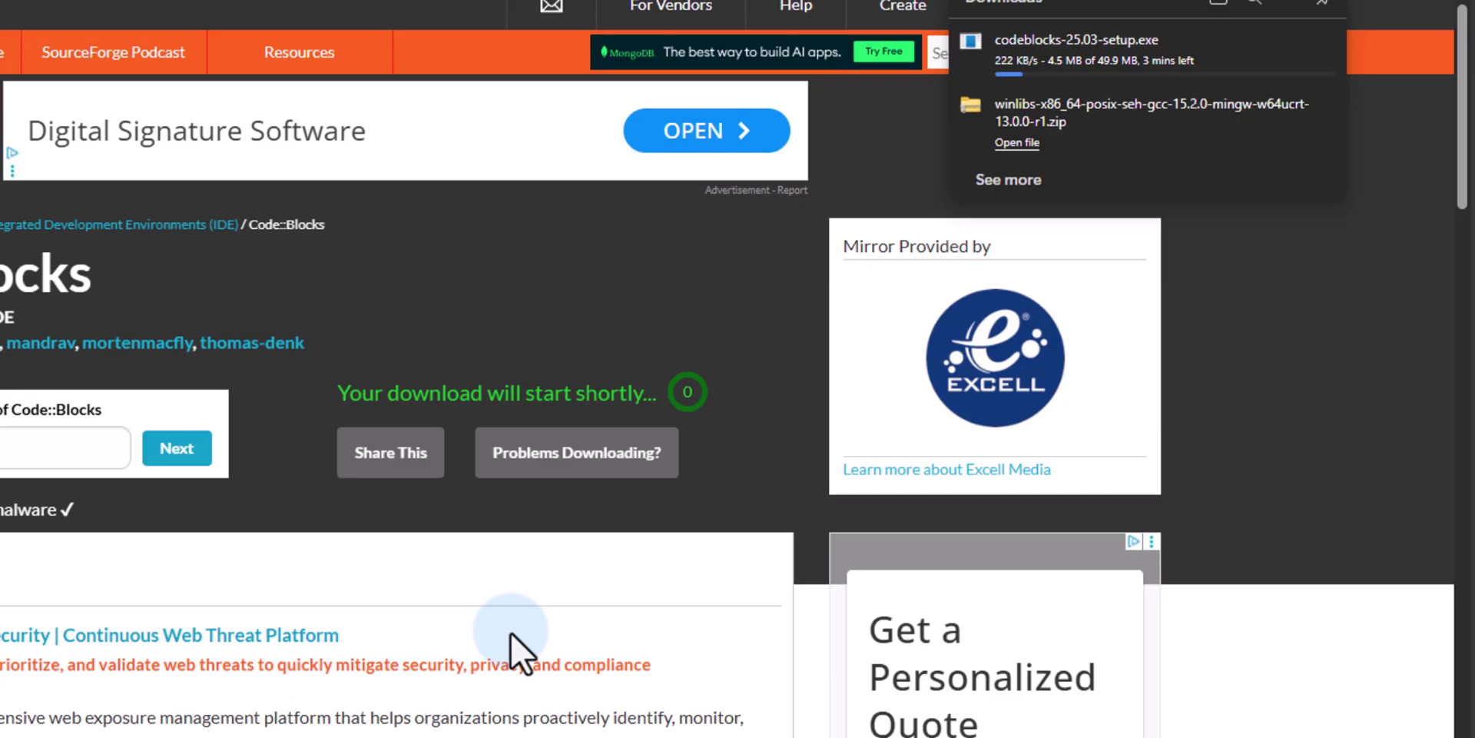
Show the downloaded codeblocks-25.03-setup.exe in its folder and launch the setup.
mouse_move(1299, 62)
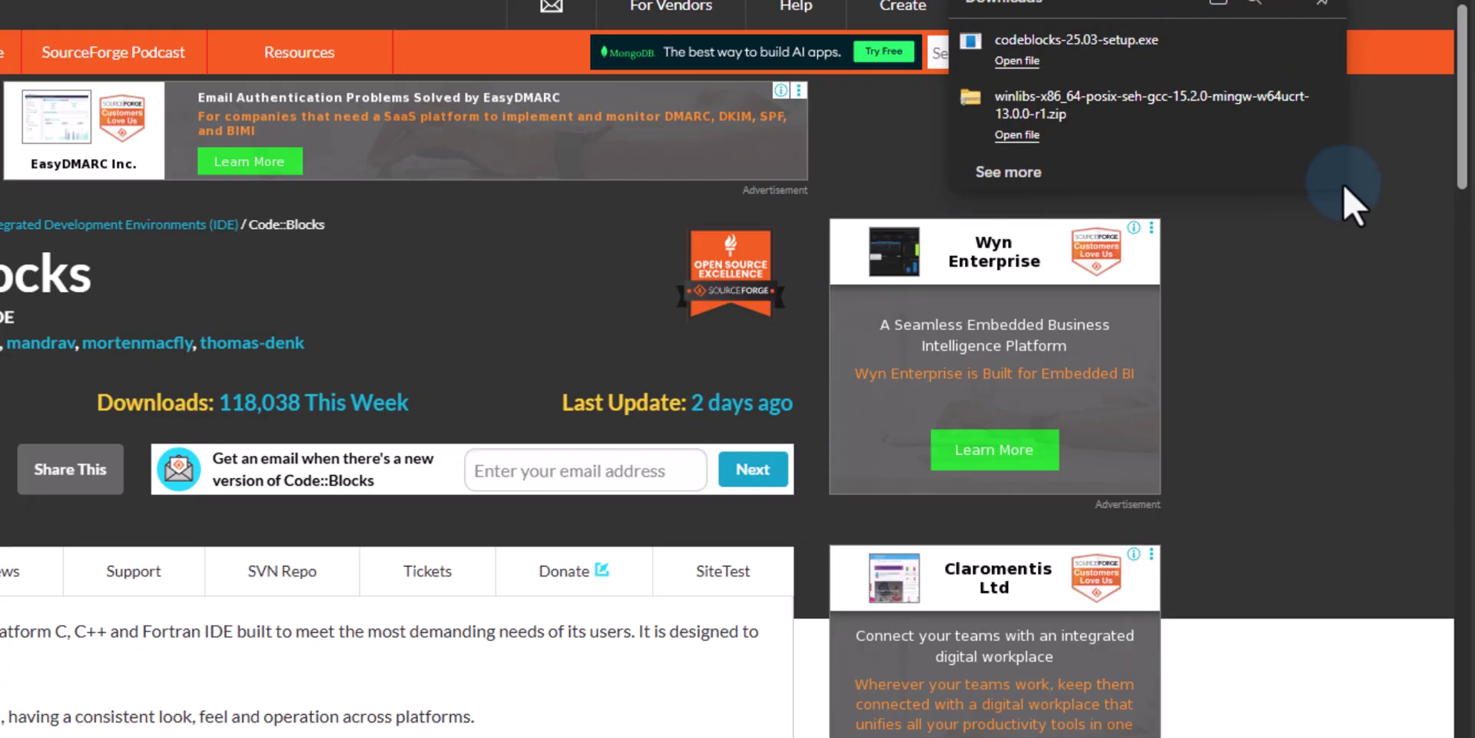
mouse_move(1284, 47)
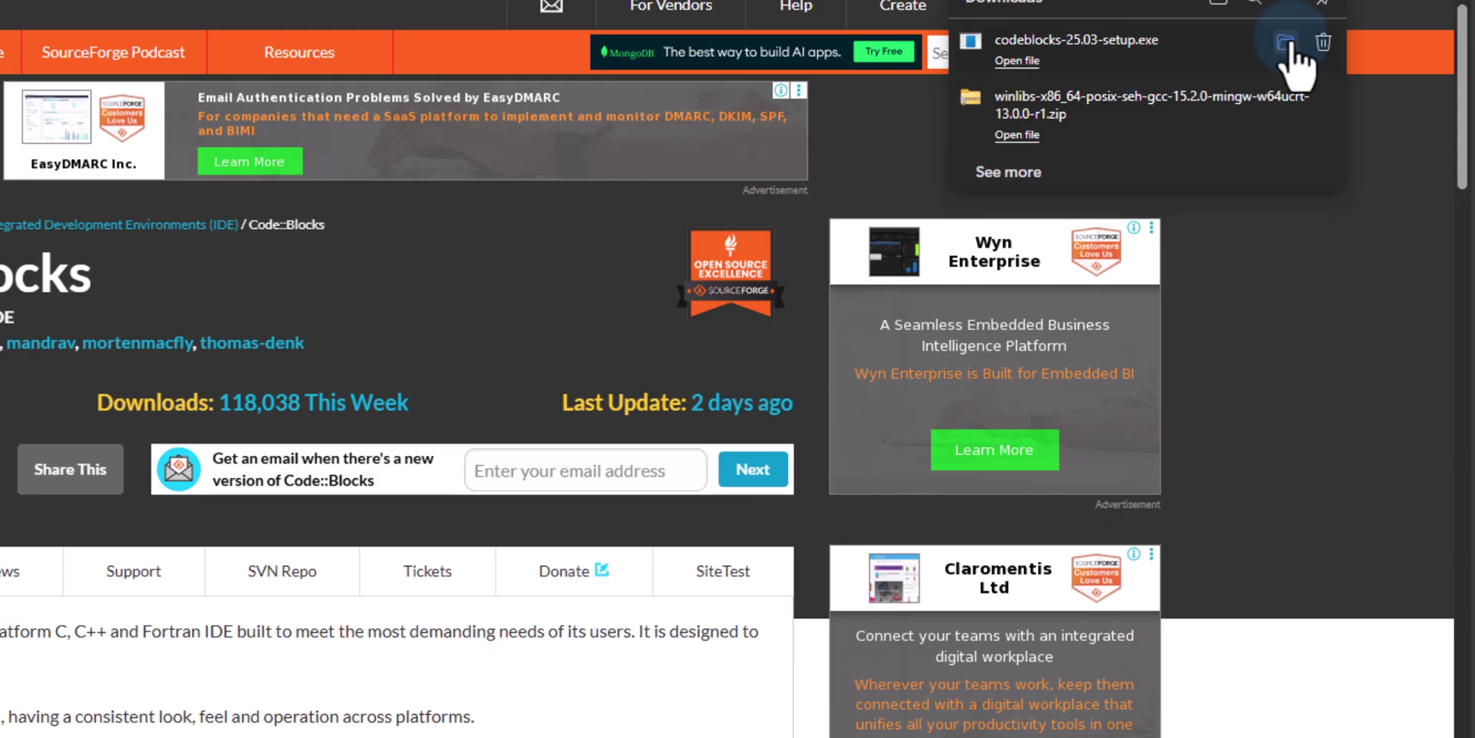
left_click(1285, 43)
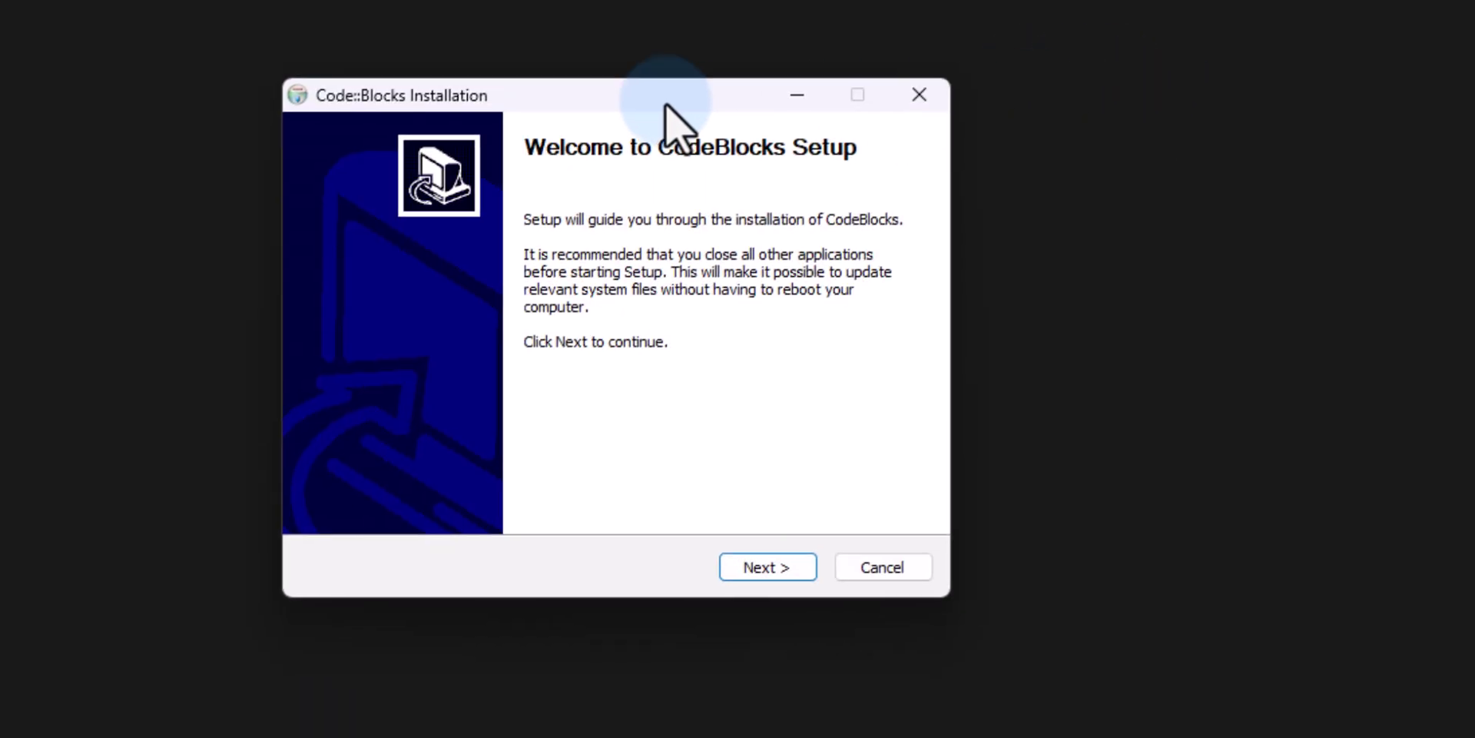
Accept the licence and do a Full install into C:\Program Files\CodeBlocks, launching Code::Blocks afterwards.
left_click(806, 566)
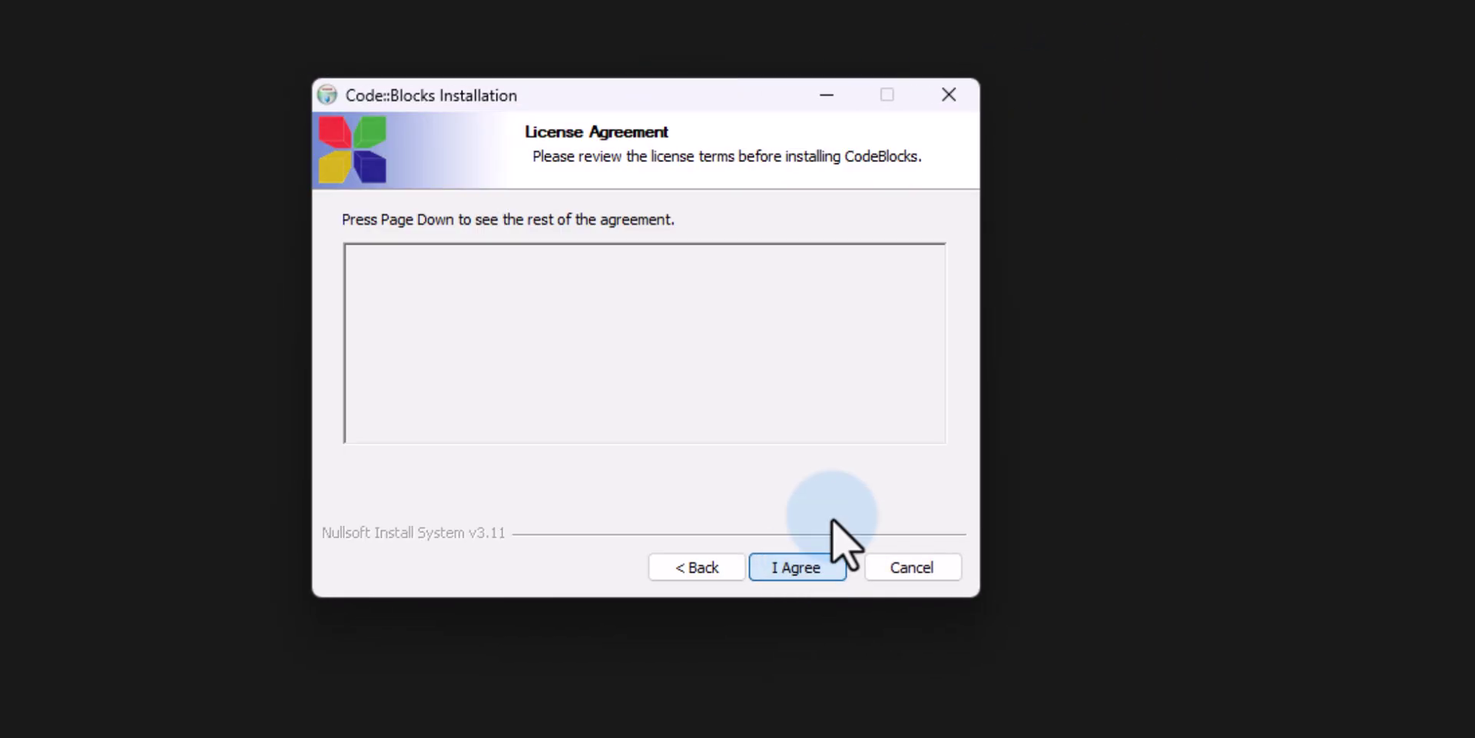
left_click(795, 560)
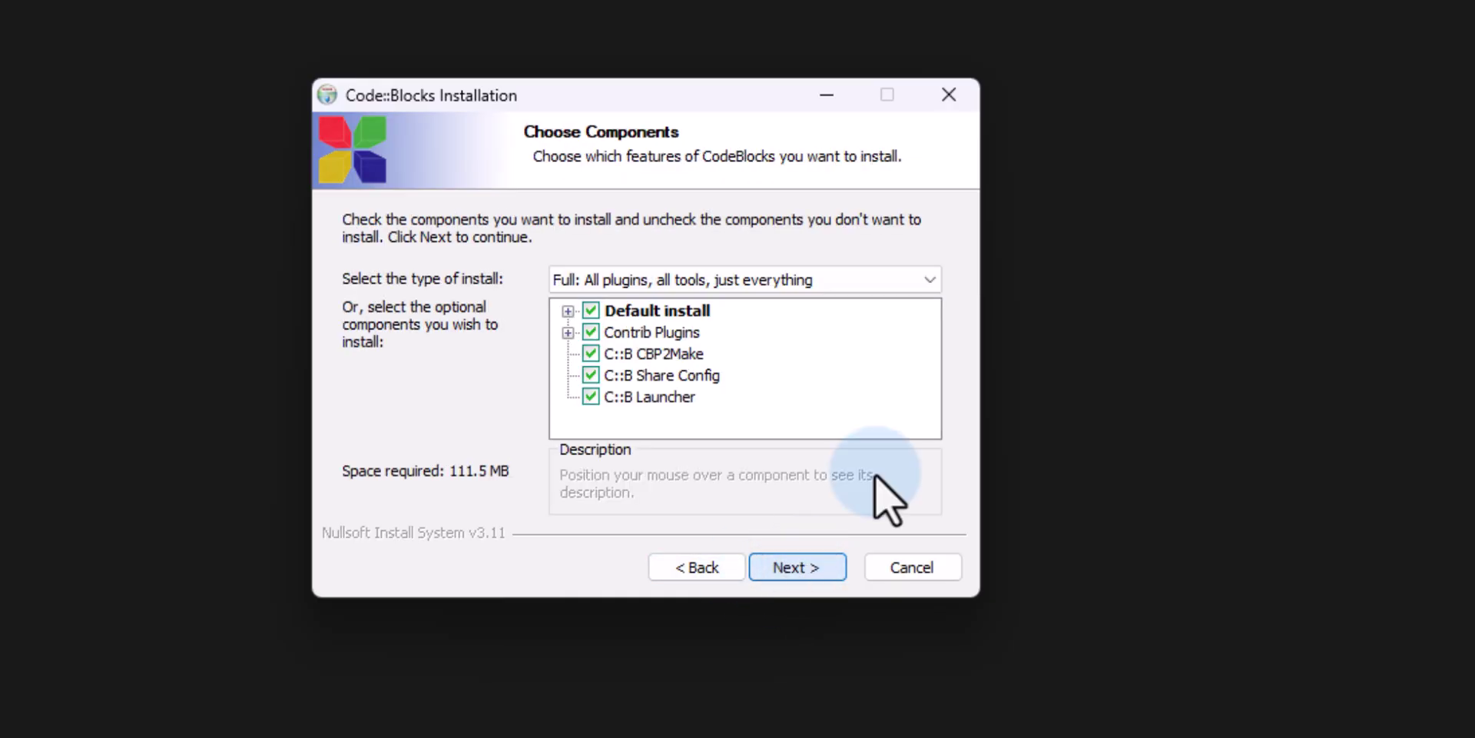
left_click(795, 567)
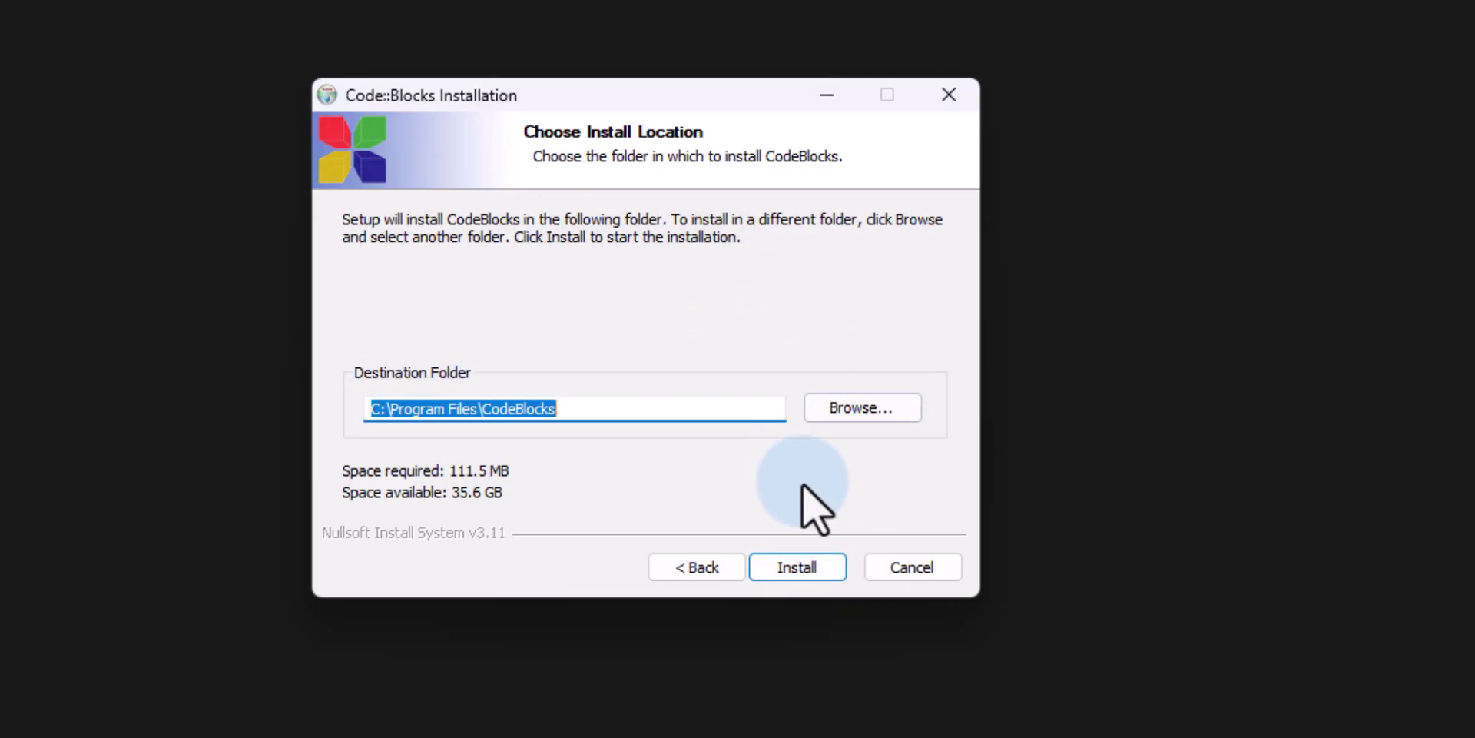
left_click(812, 566)
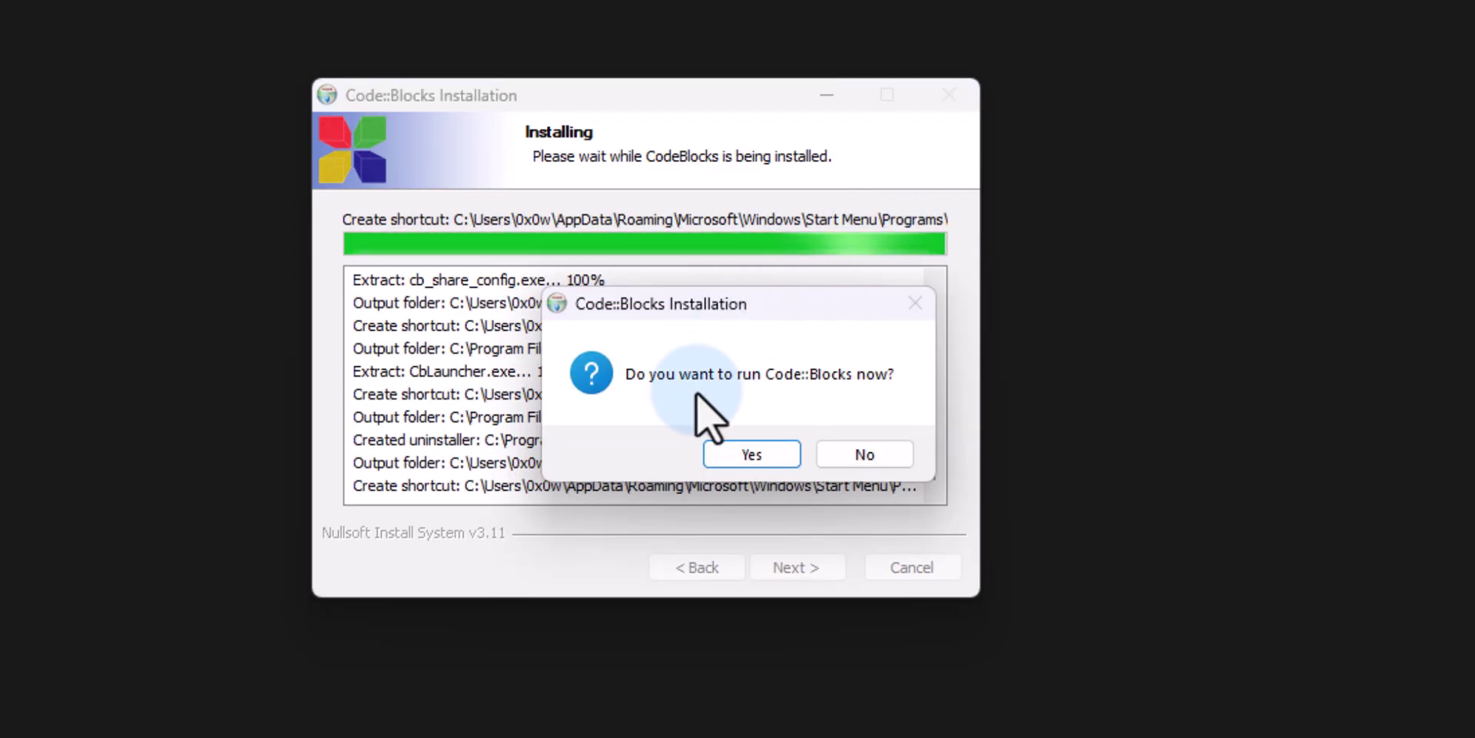
left_click(753, 461)
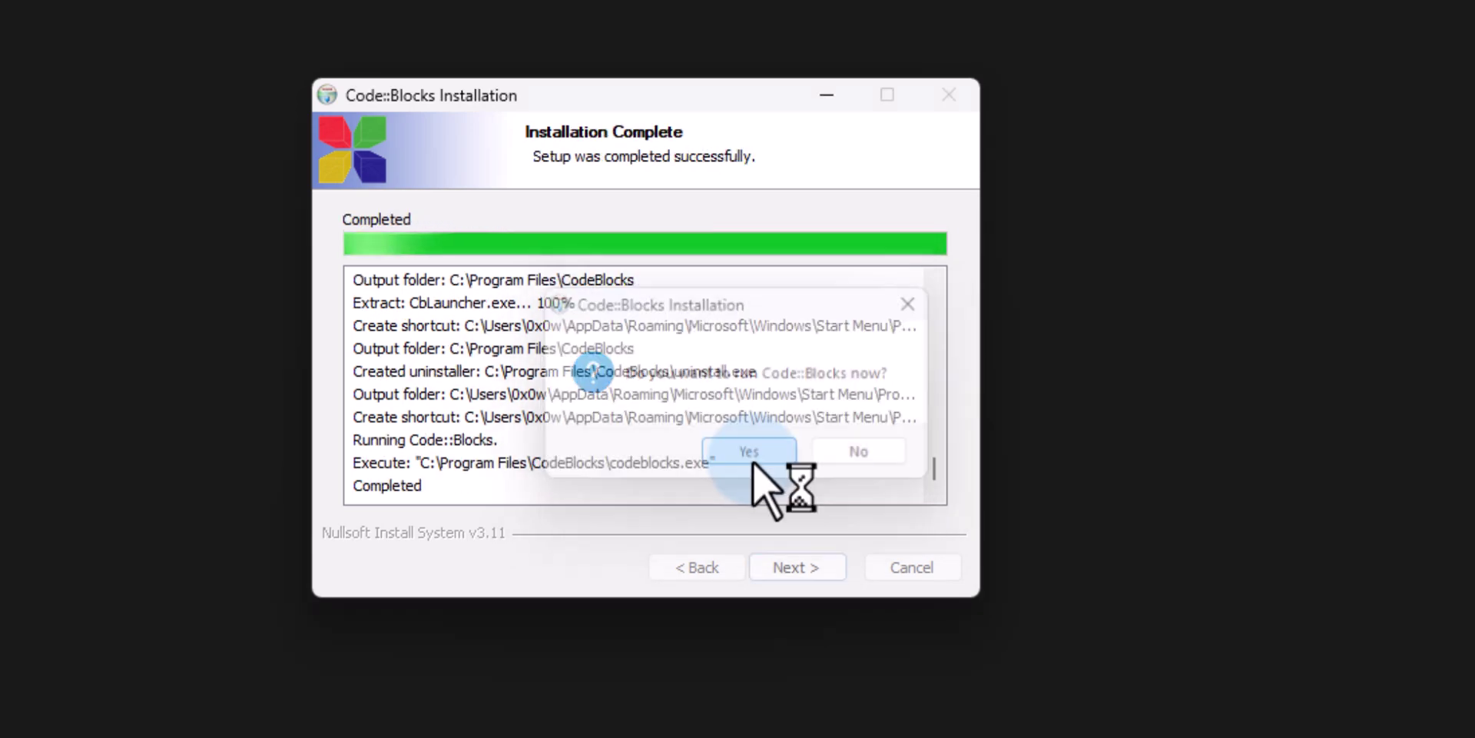
left_click(803, 570)
Close the installer, set the detected GNU GCC Compiler as default, and confirm the detection results.
left_click(803, 570)
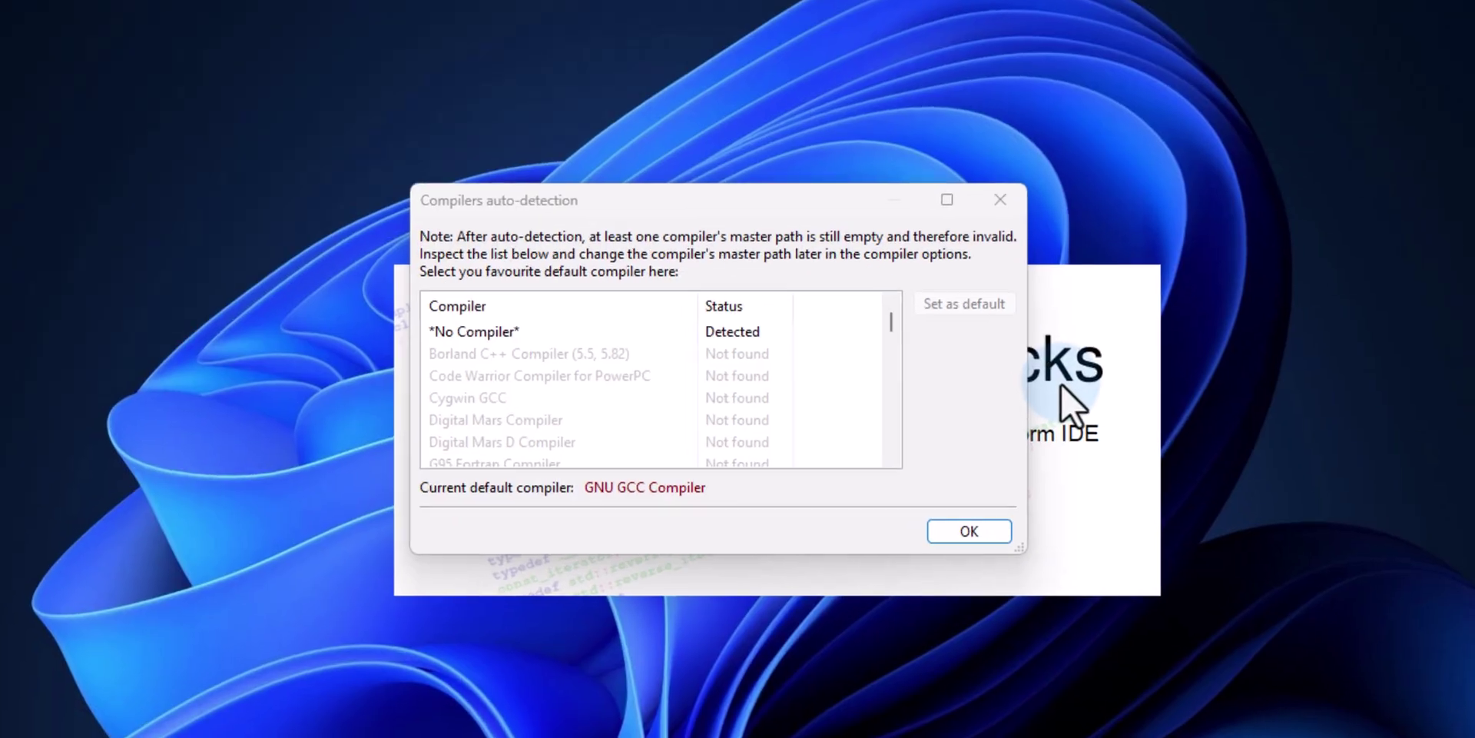
left_click(929, 421)
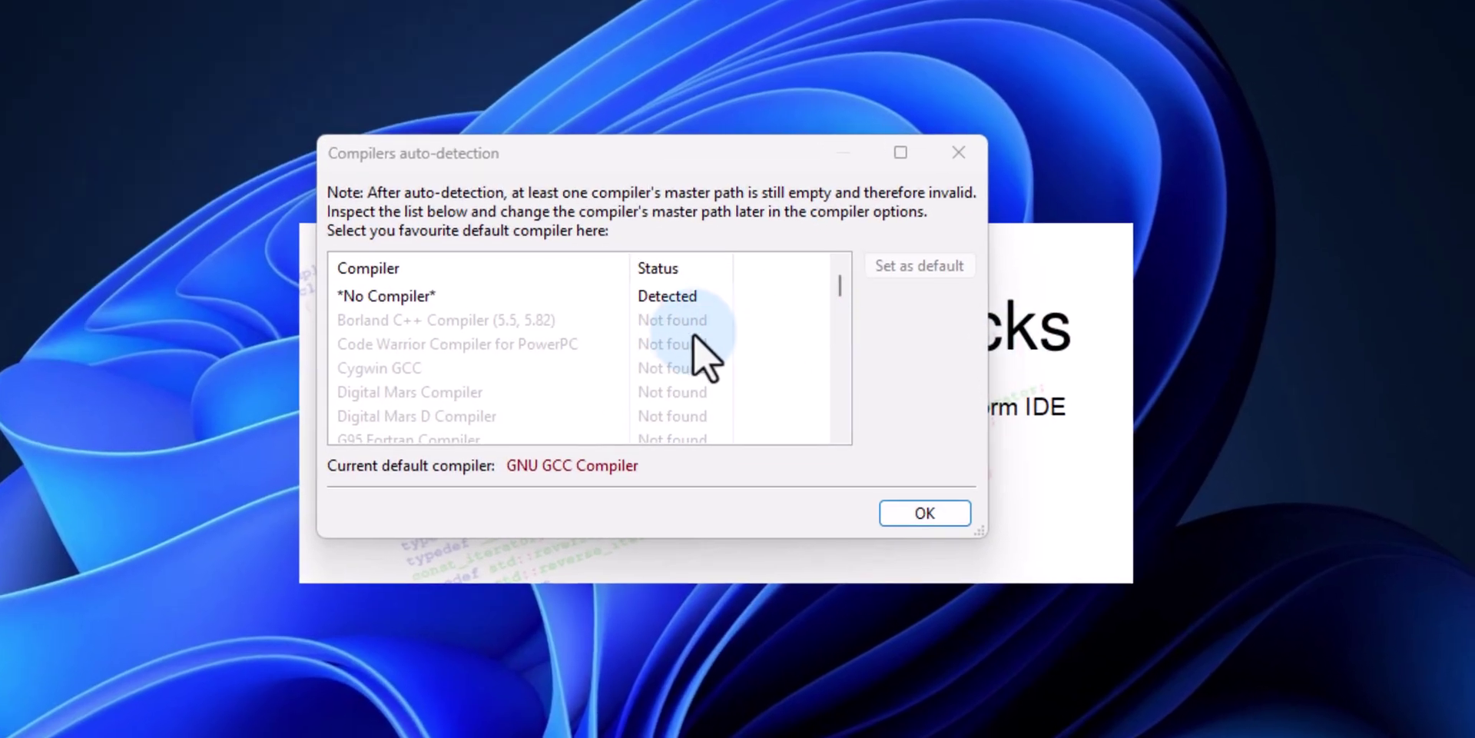
scroll(706, 327, "down", 1)
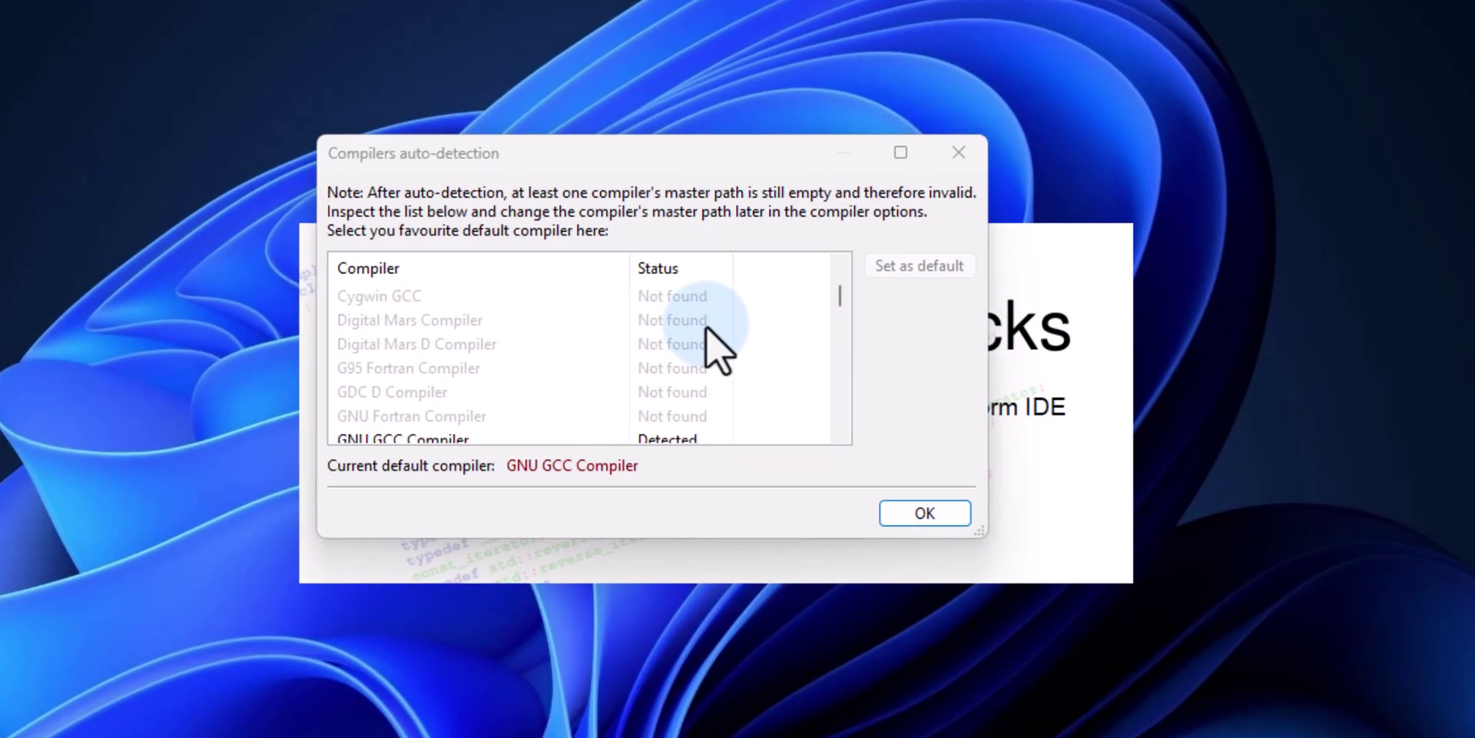
scroll(593, 346, "down", 1)
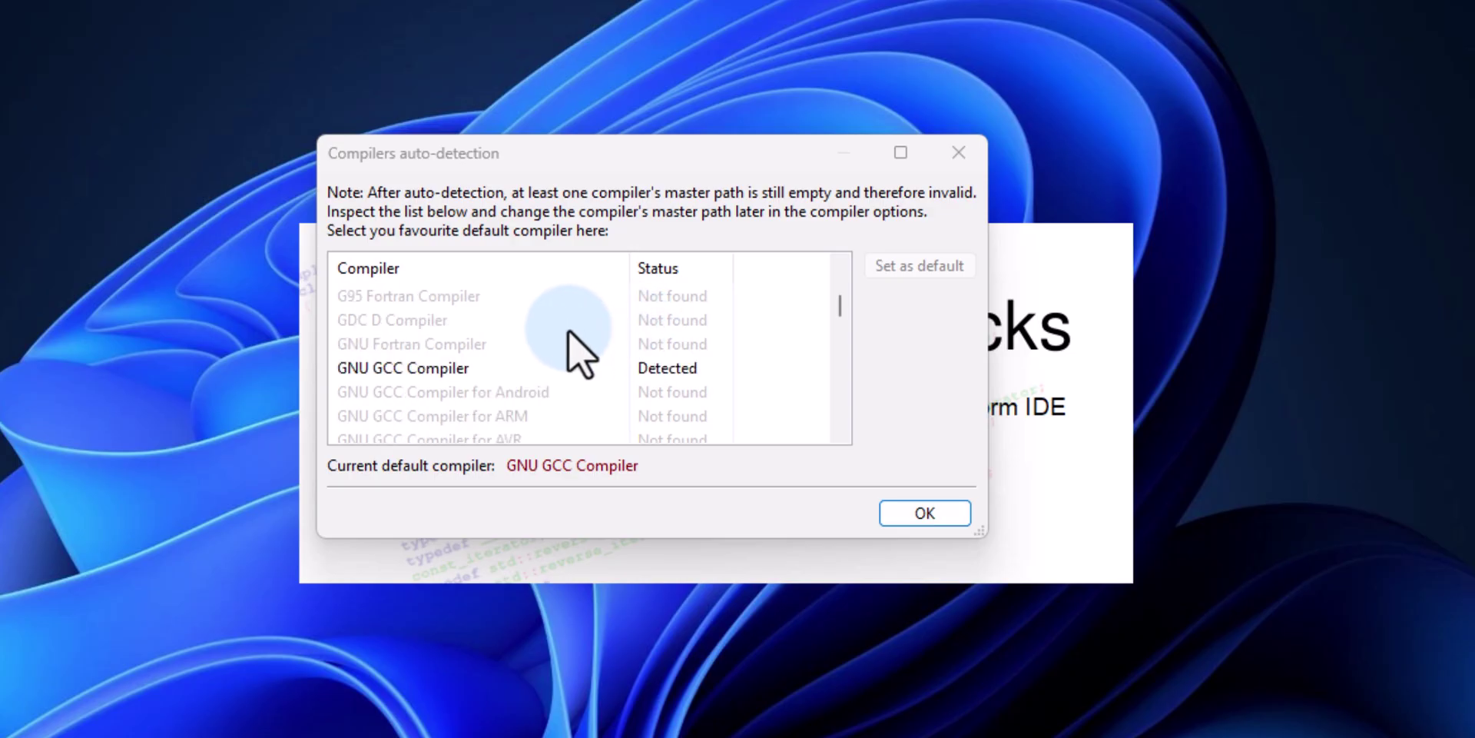
scroll(684, 356, "up", 1)
scroll(685, 356, "down", 1)
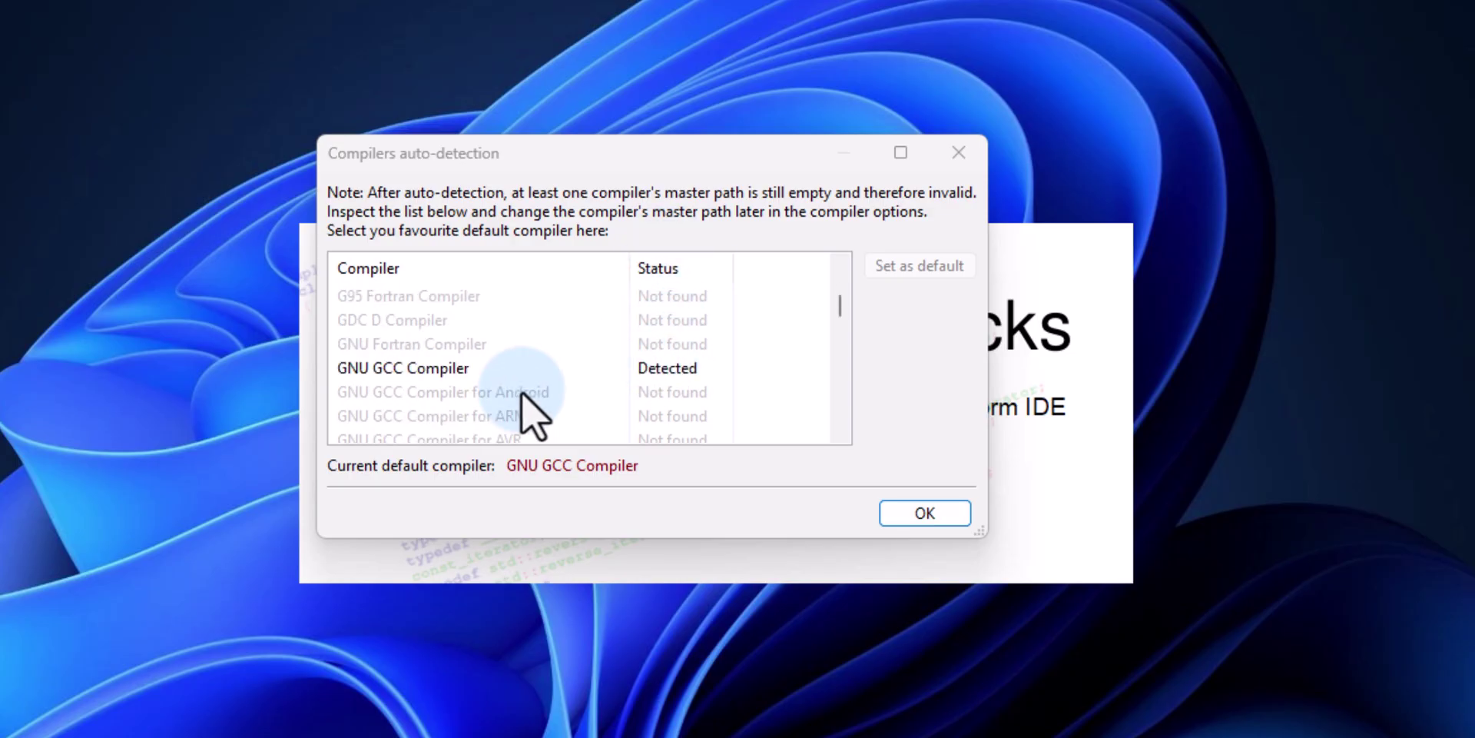
left_click(580, 372)
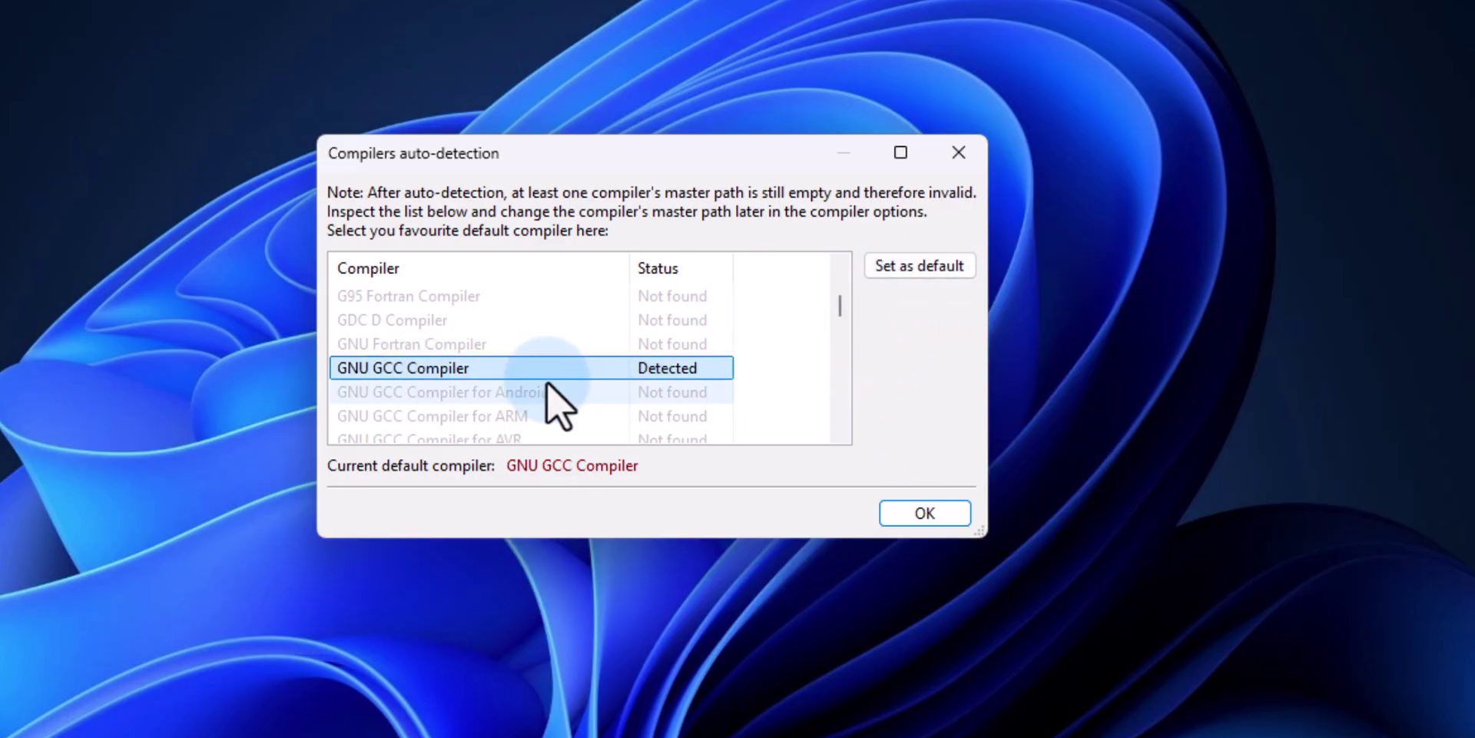
left_click(919, 268)
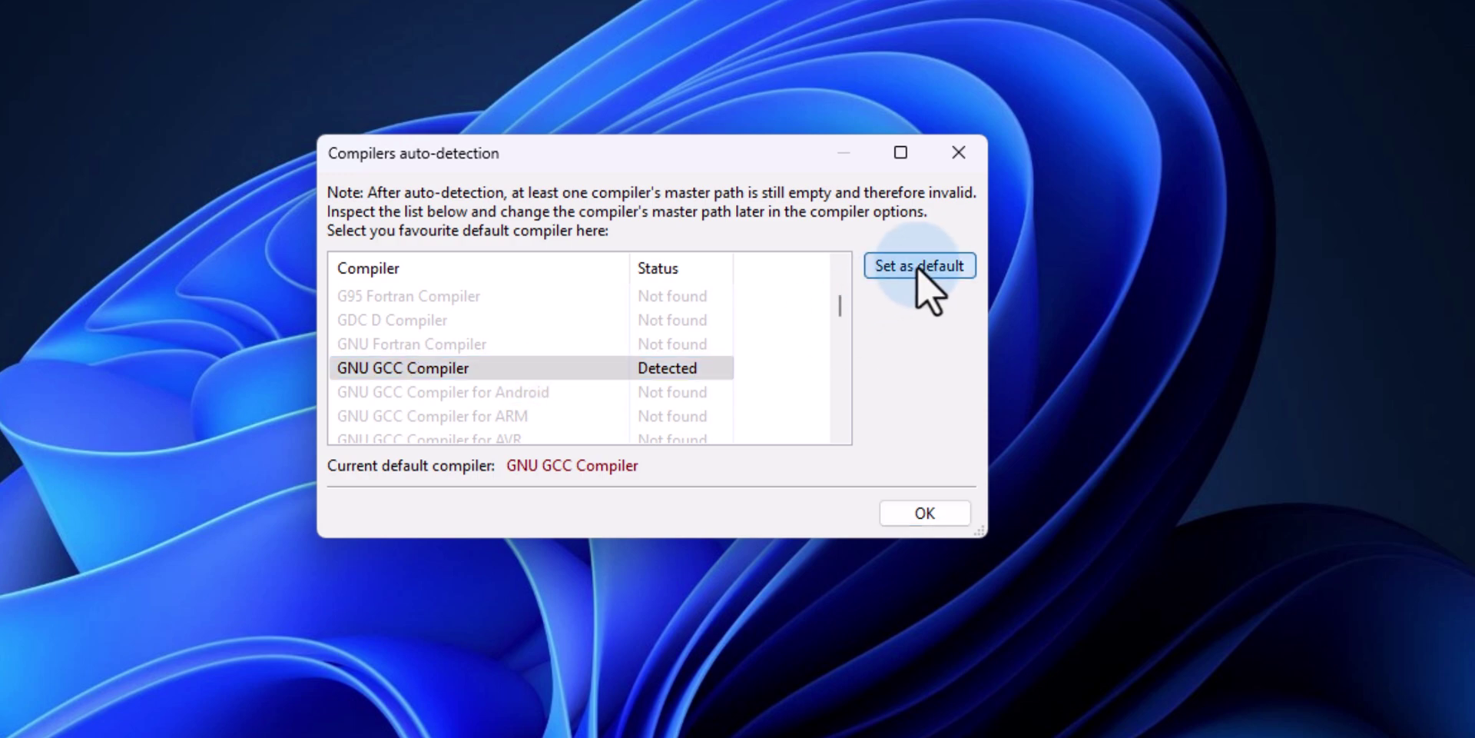
left_click(946, 513)
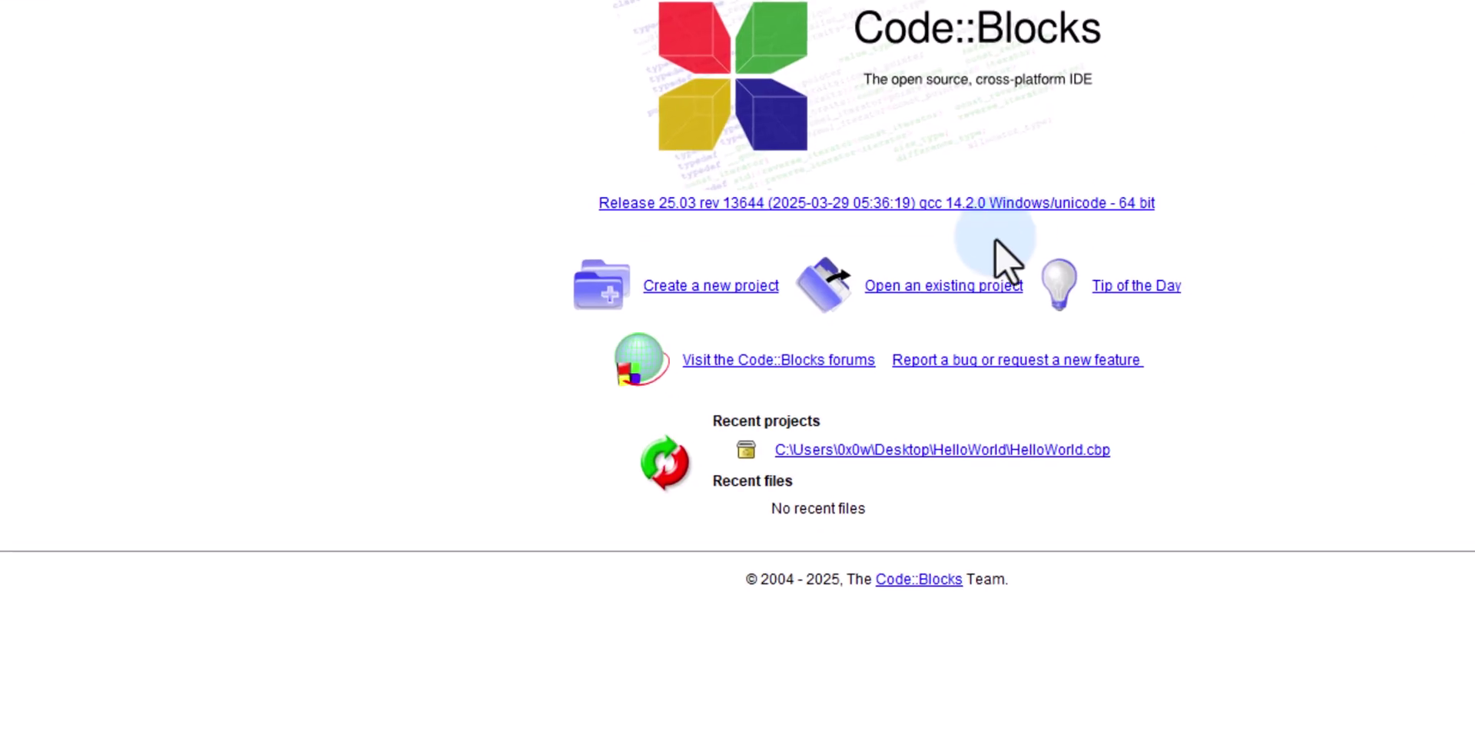
Start a Console application project with C as the language, reaching the title and folder page.
left_click(703, 288)
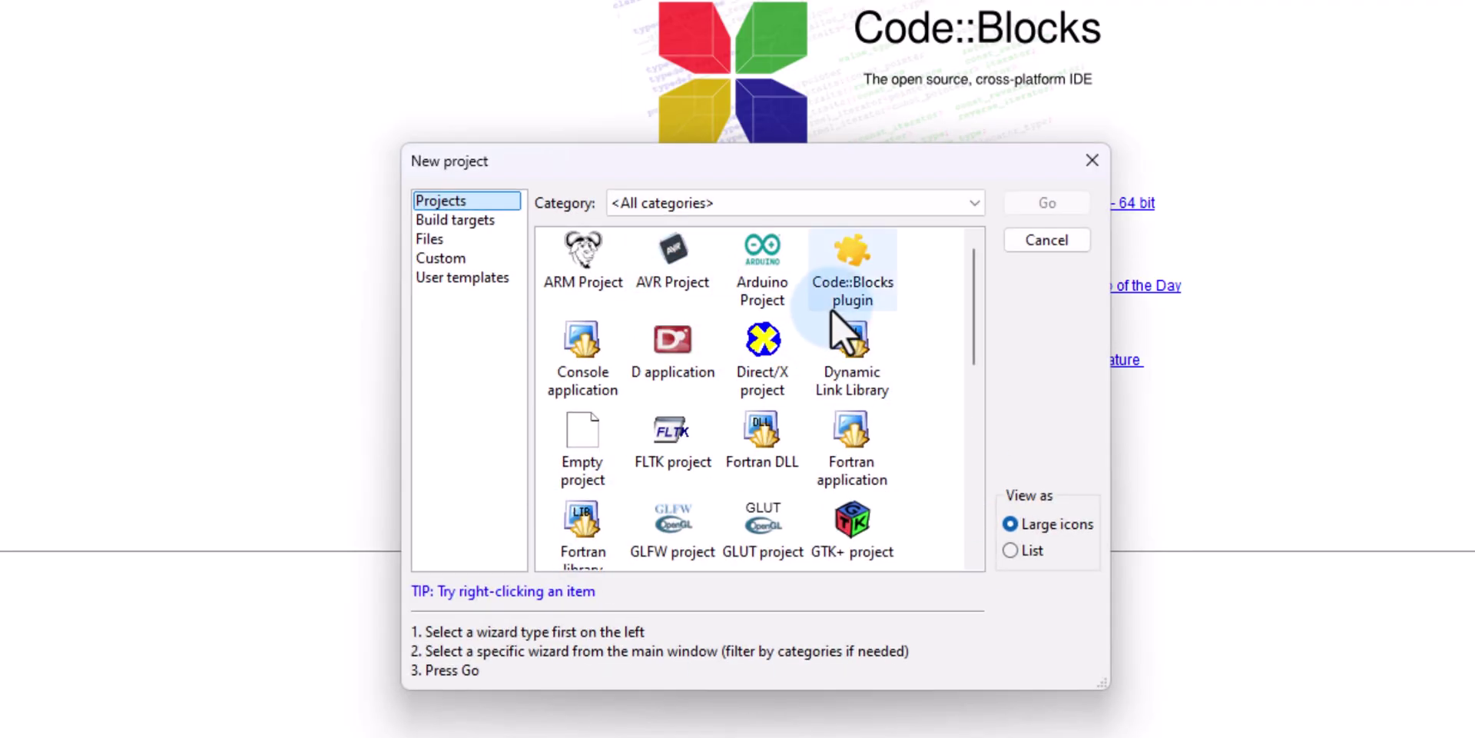
left_click(586, 362)
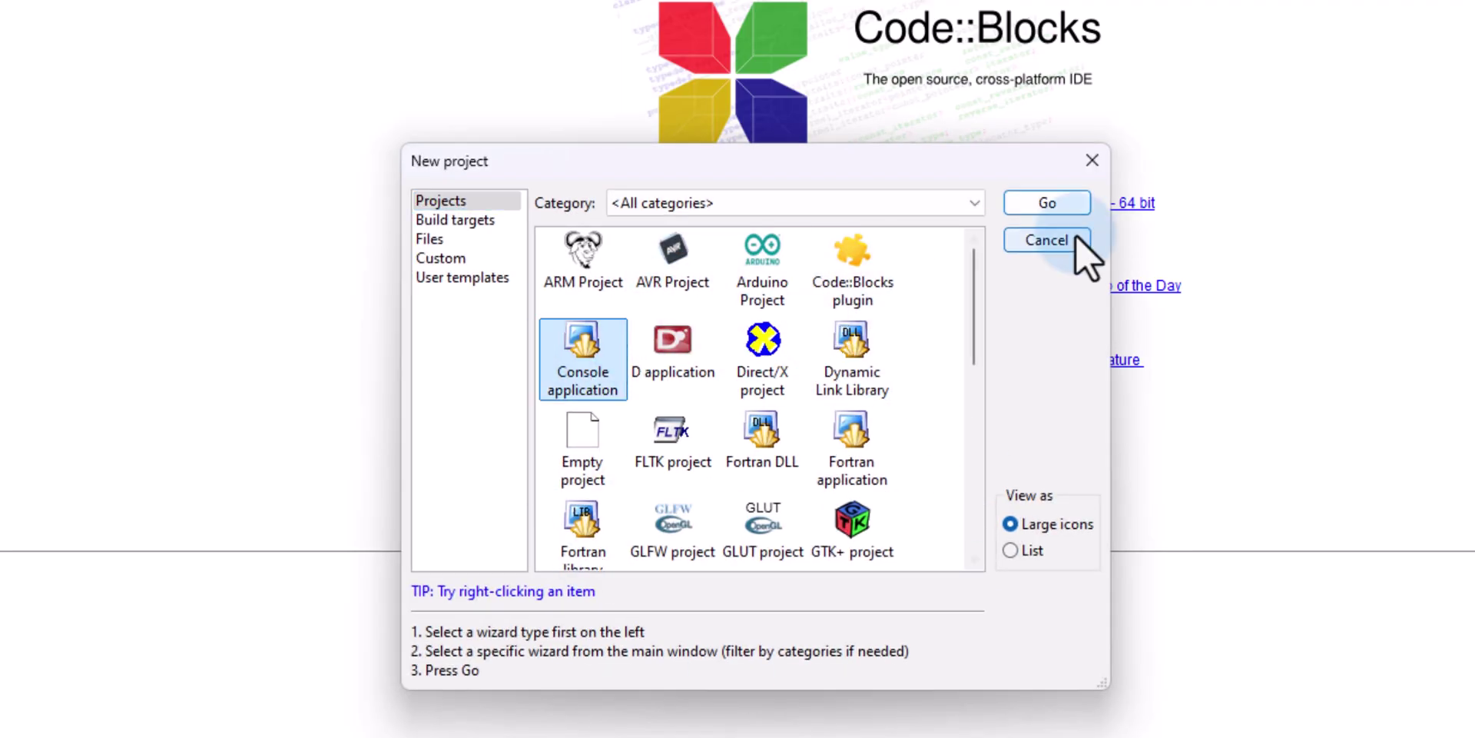
left_click(1060, 203)
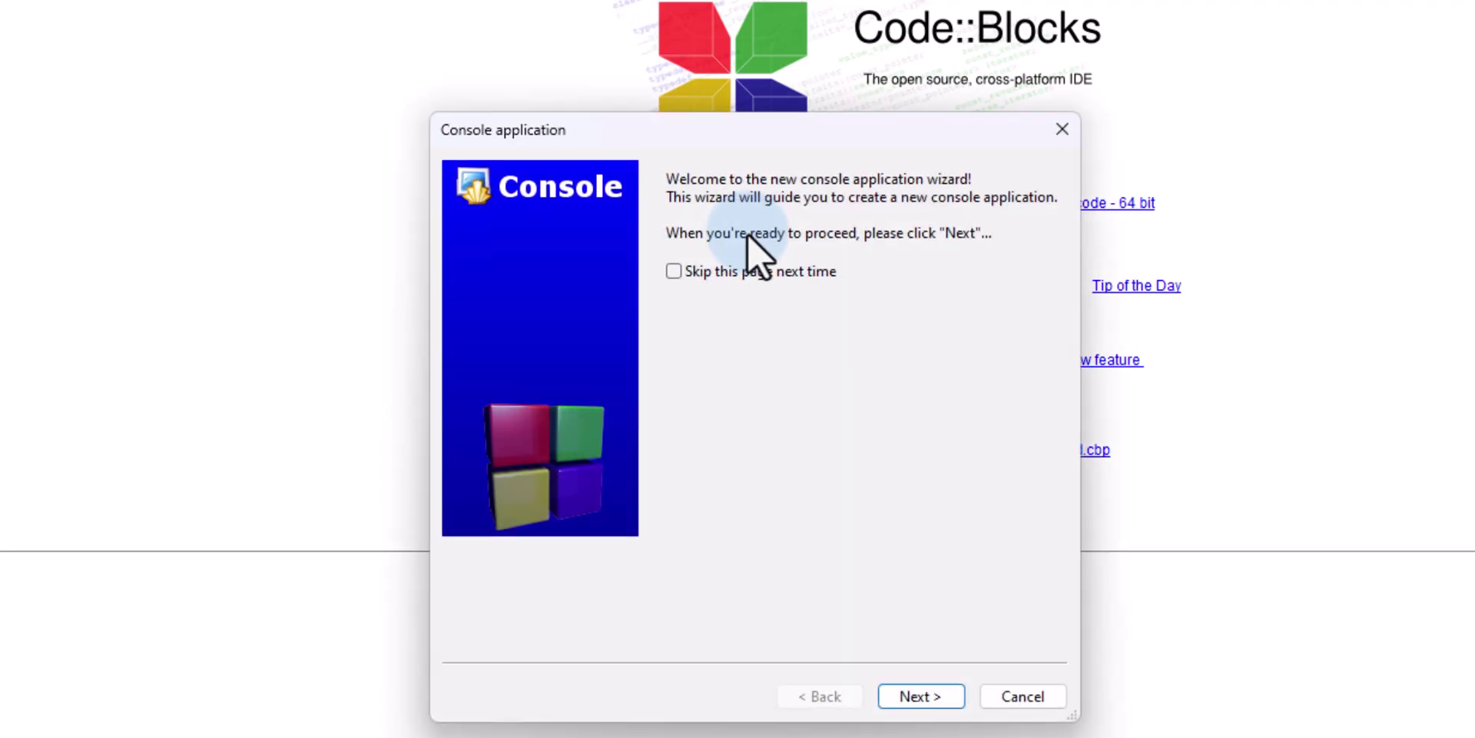
left_click(923, 696)
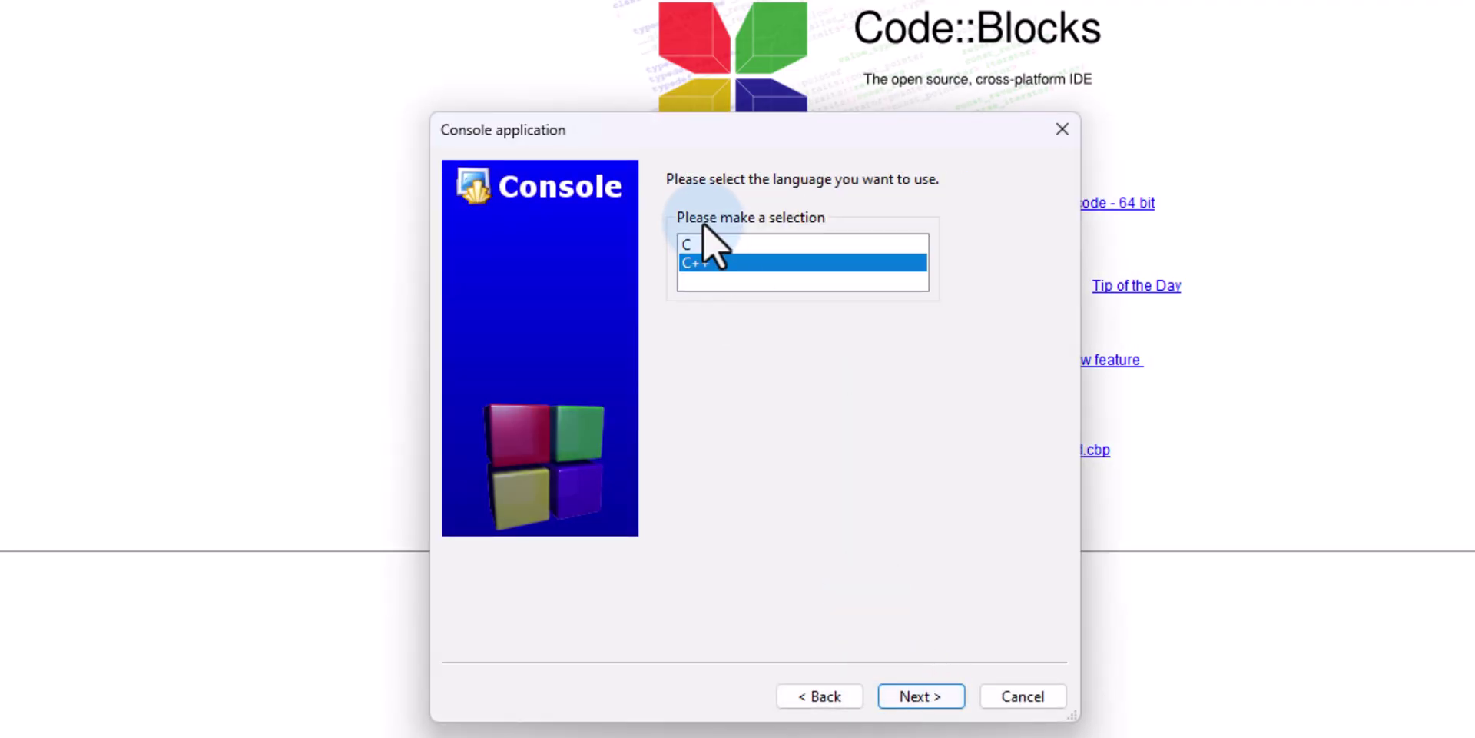
left_click(705, 242)
left_click(926, 698)
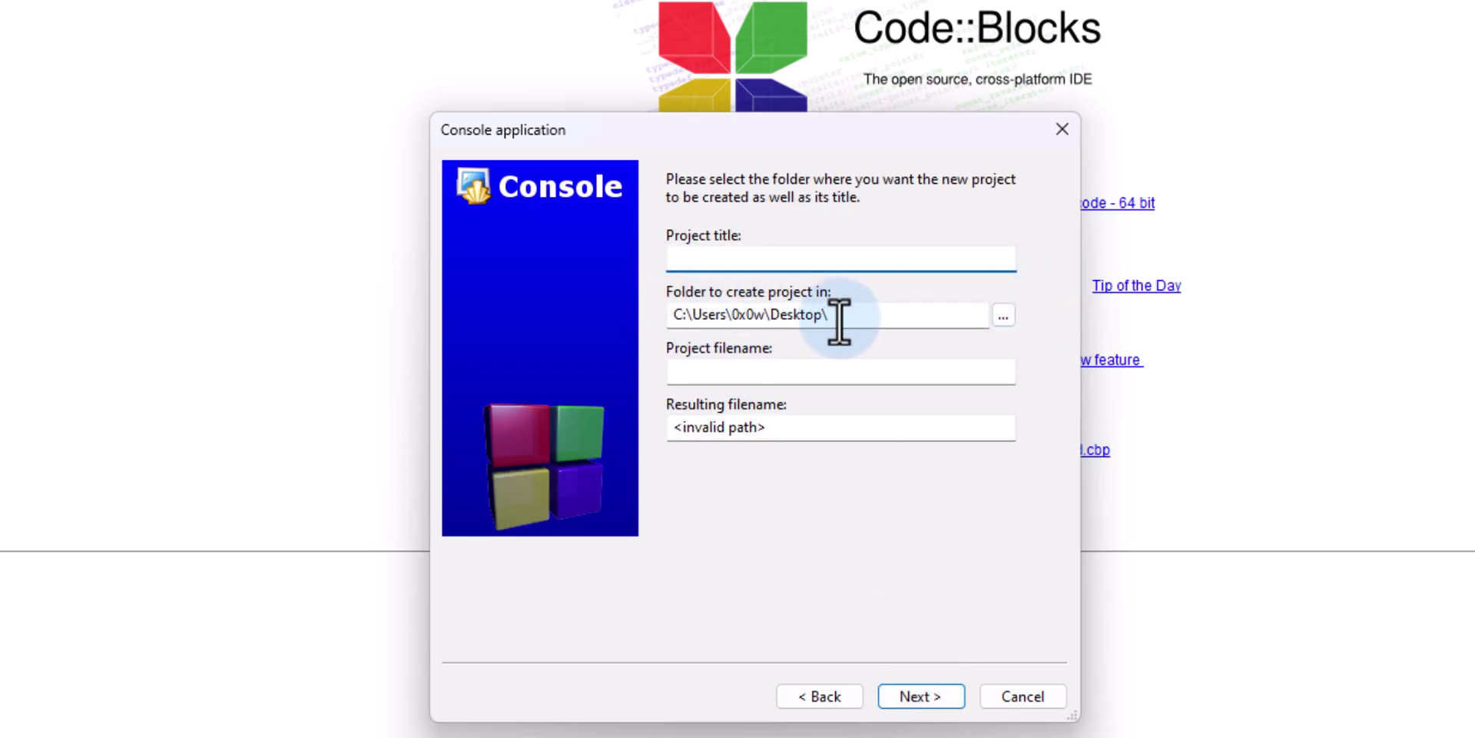
left_click(1003, 316)
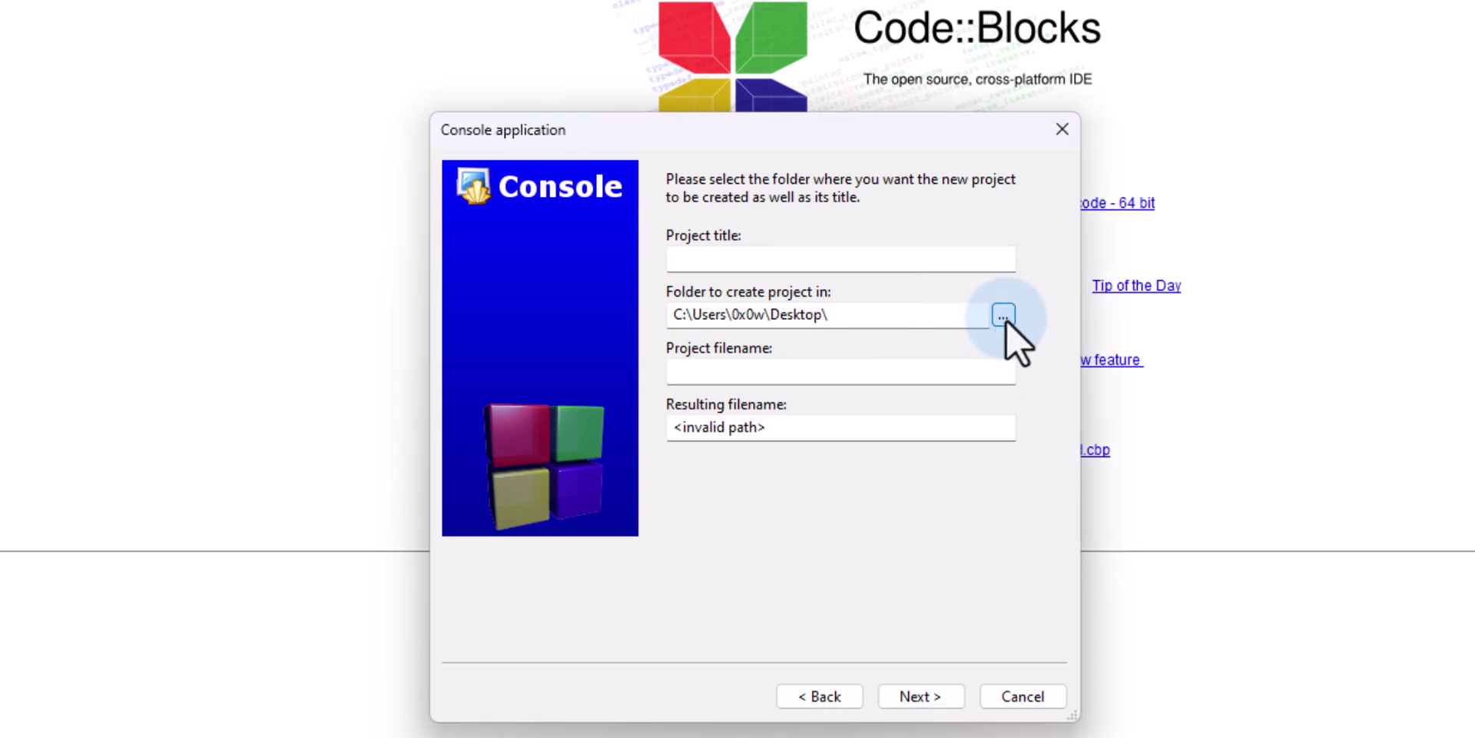
Create a 'test run' folder on the Desktop and select it as the project folder.
left_click(1004, 315)
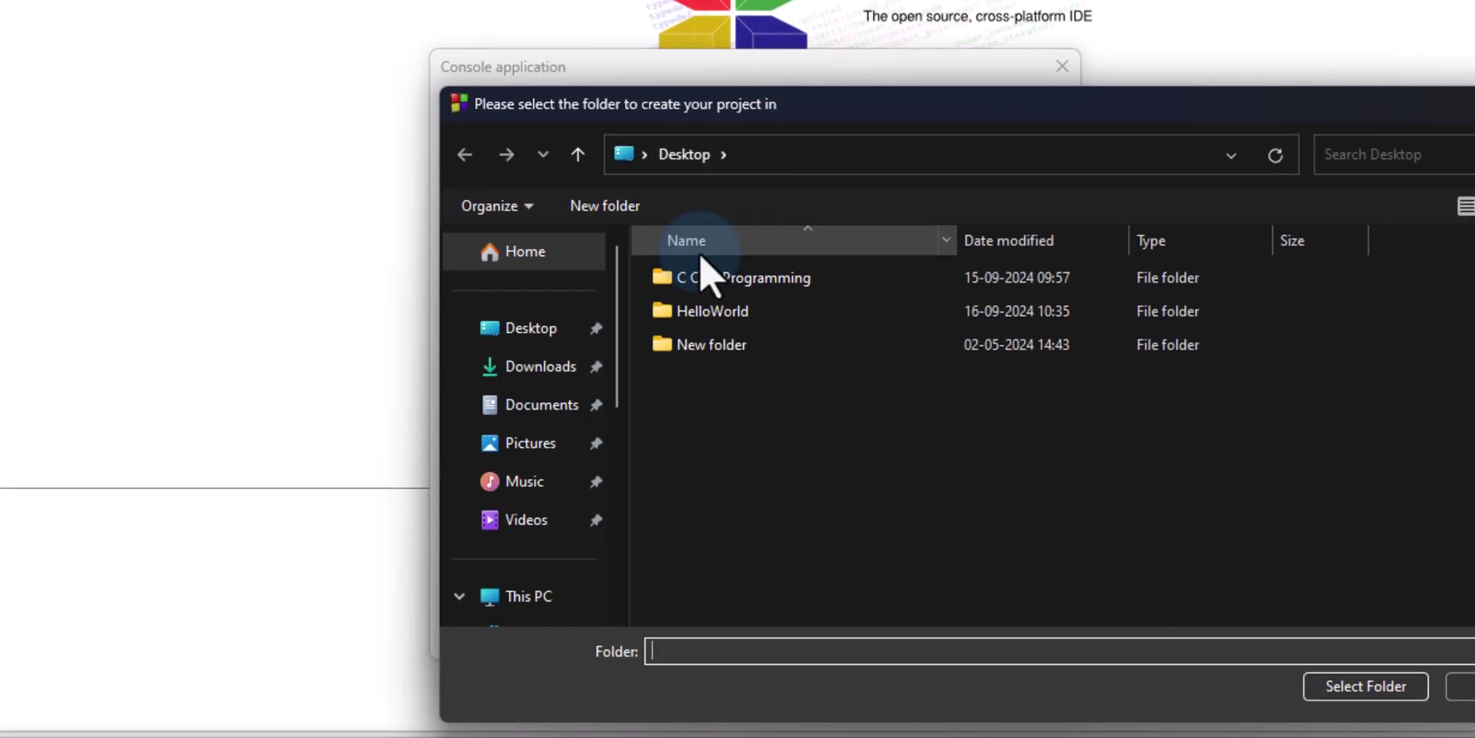
right_click(727, 460)
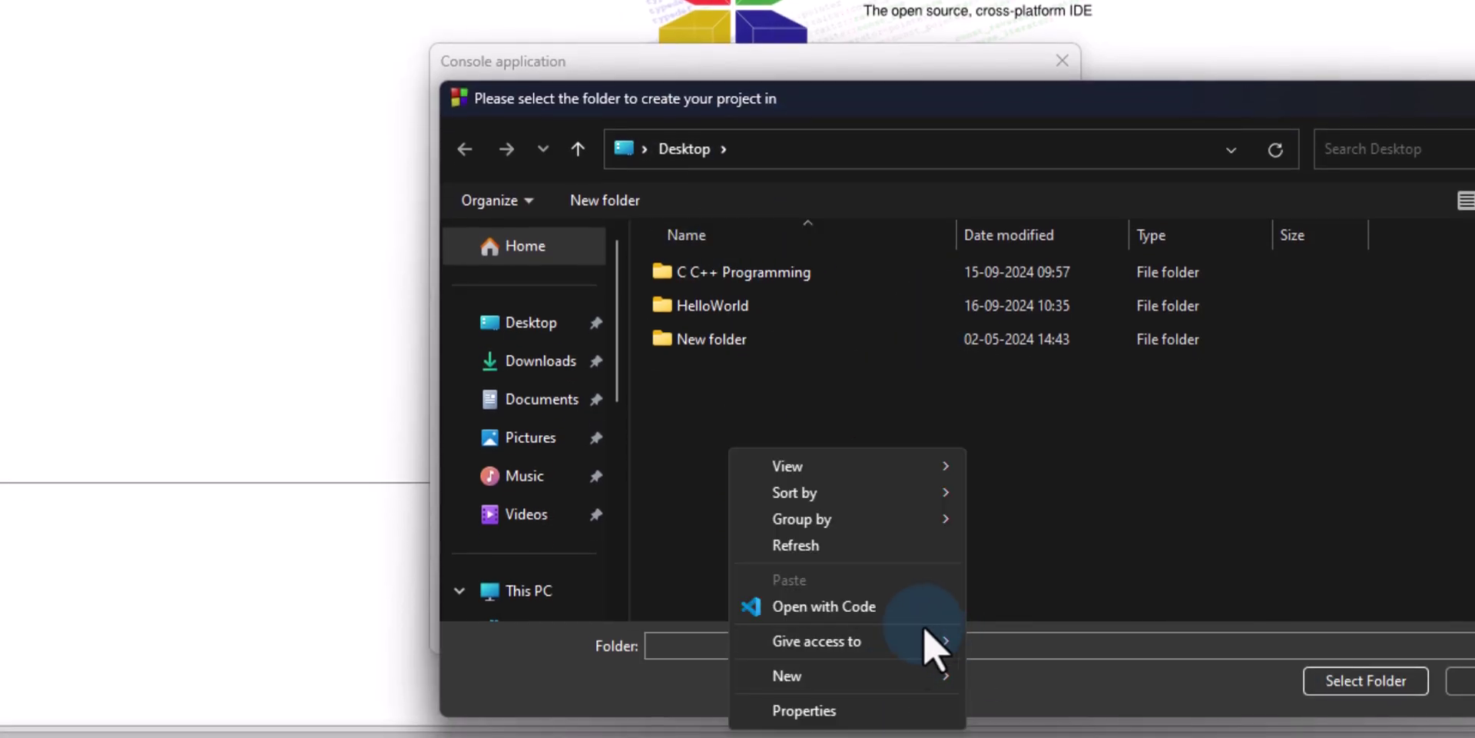
mouse_move(909, 676)
left_click(1026, 683)
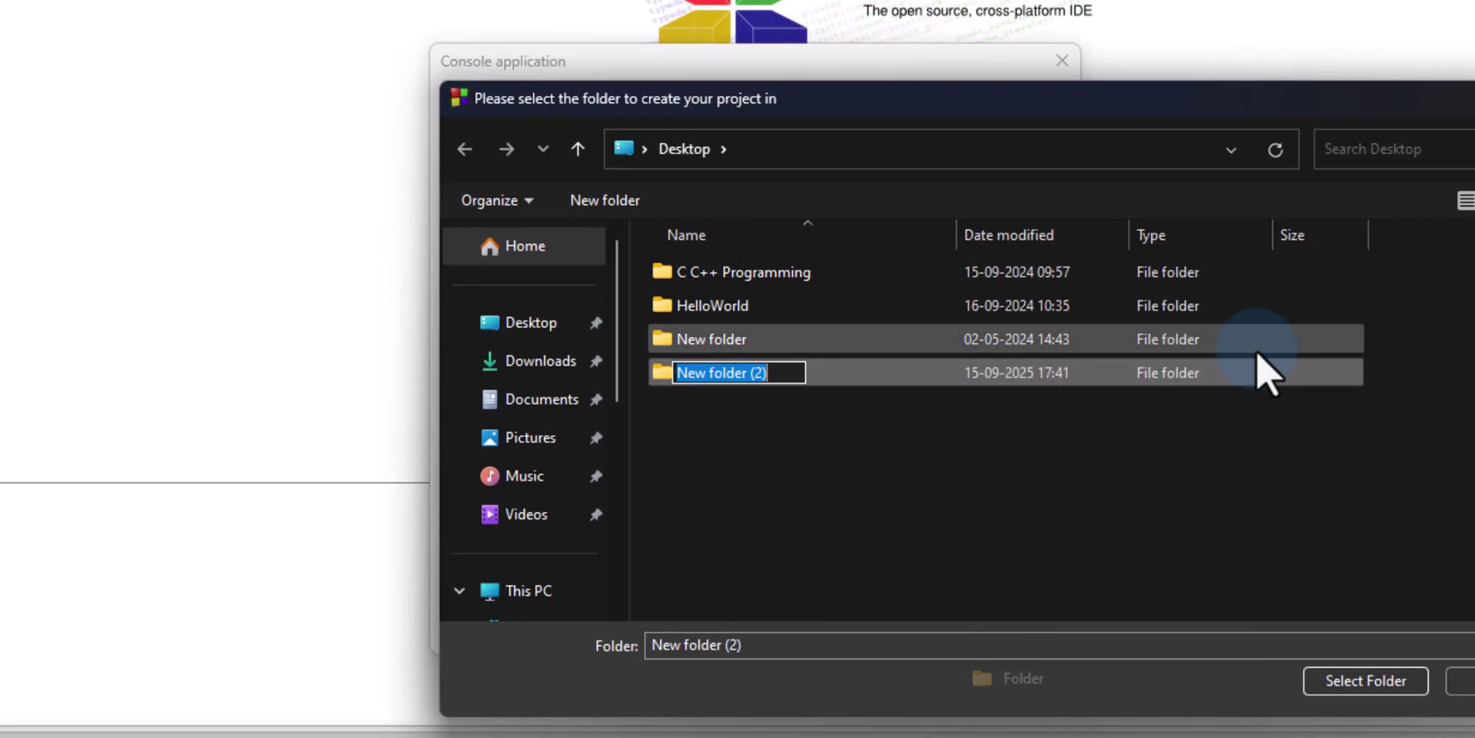
type("test")
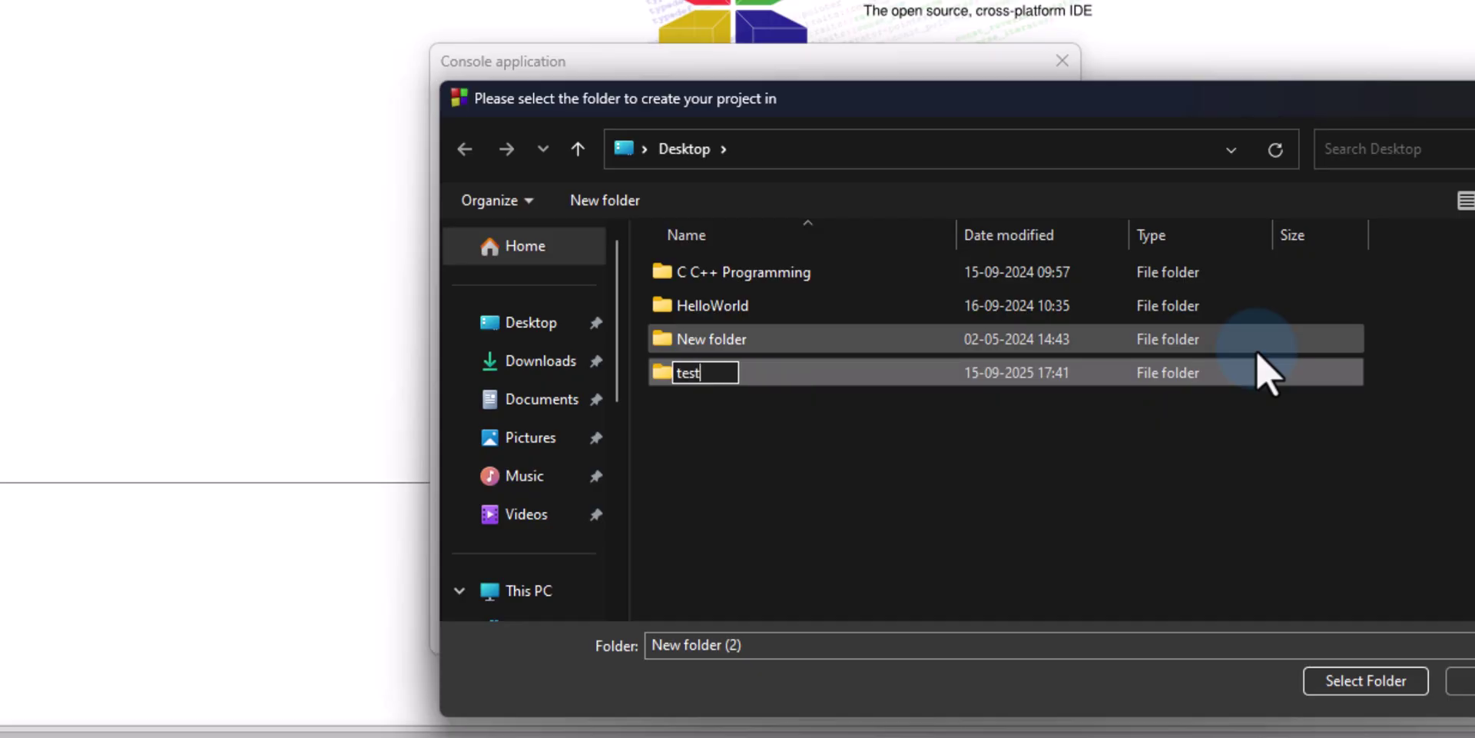
type(" run")
left_click(1022, 500)
left_click(753, 375)
left_click(1384, 682)
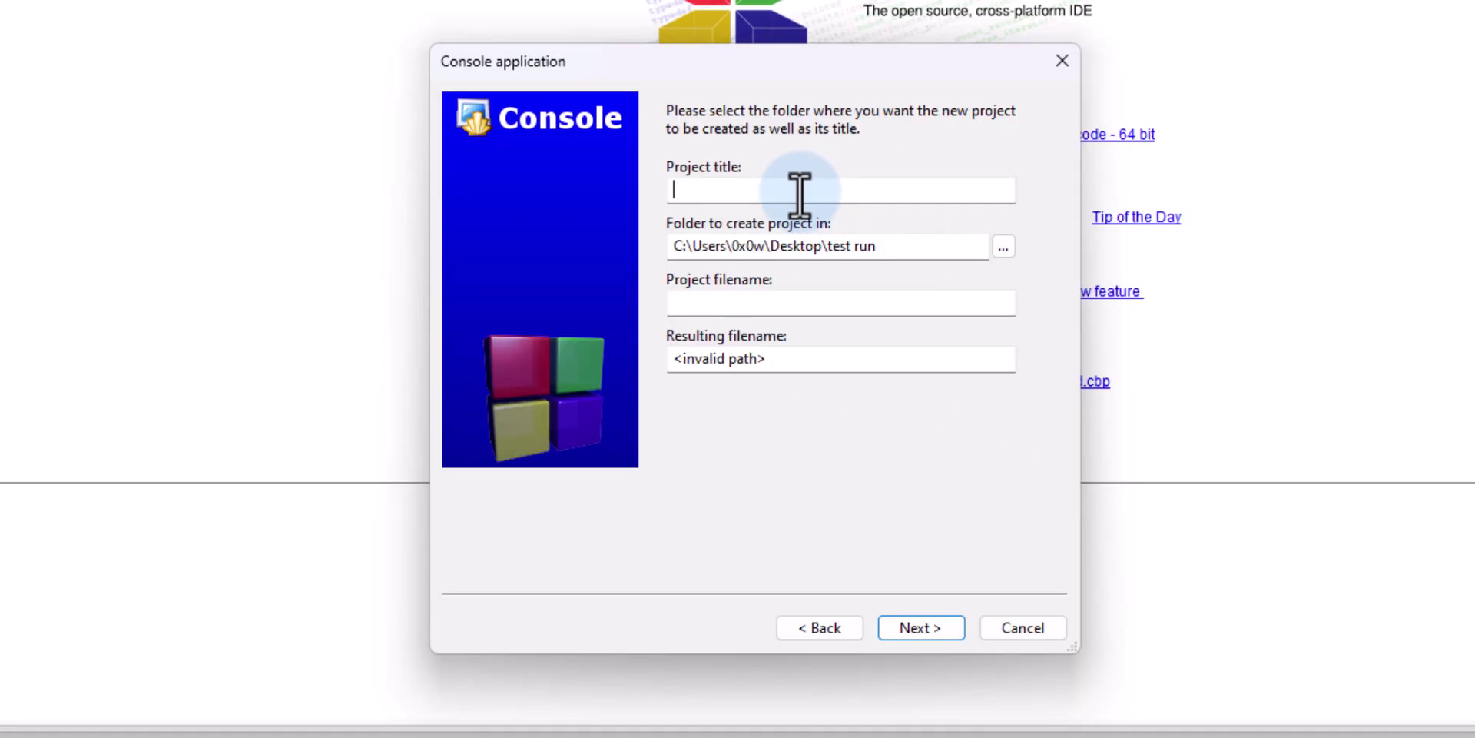
Title the project HelloWorld and finish the wizard with GNU GCC Compiler selected.
left_click(826, 188)
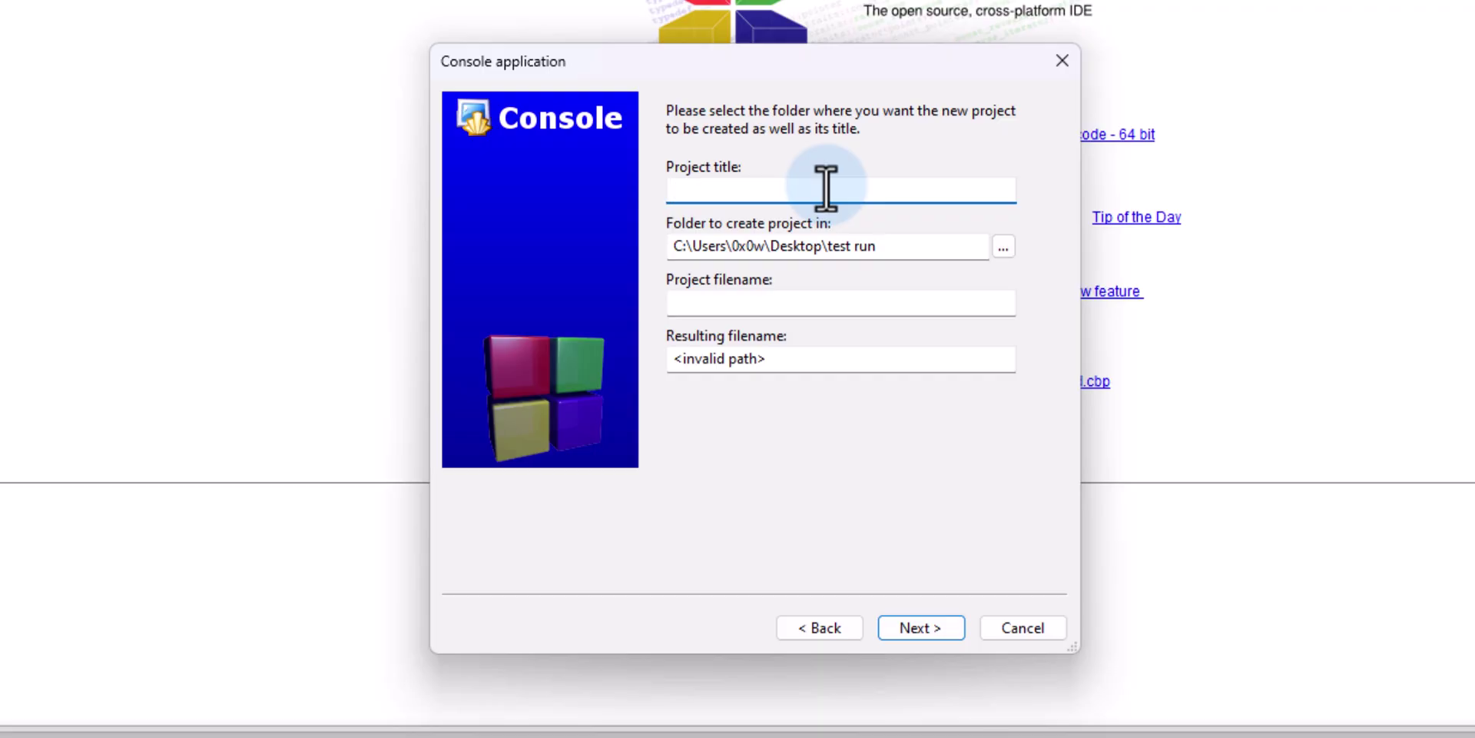
type("HelloWorld")
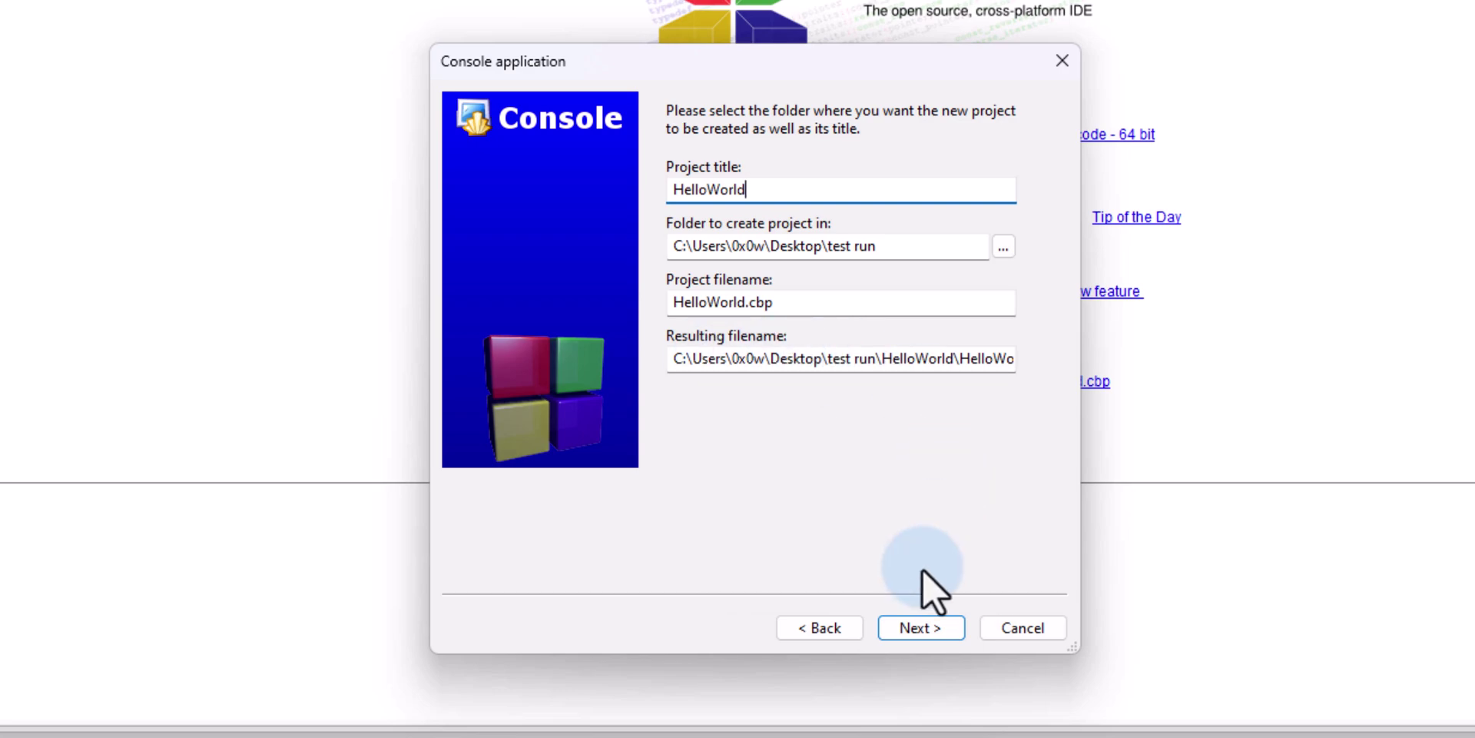
left_click(929, 630)
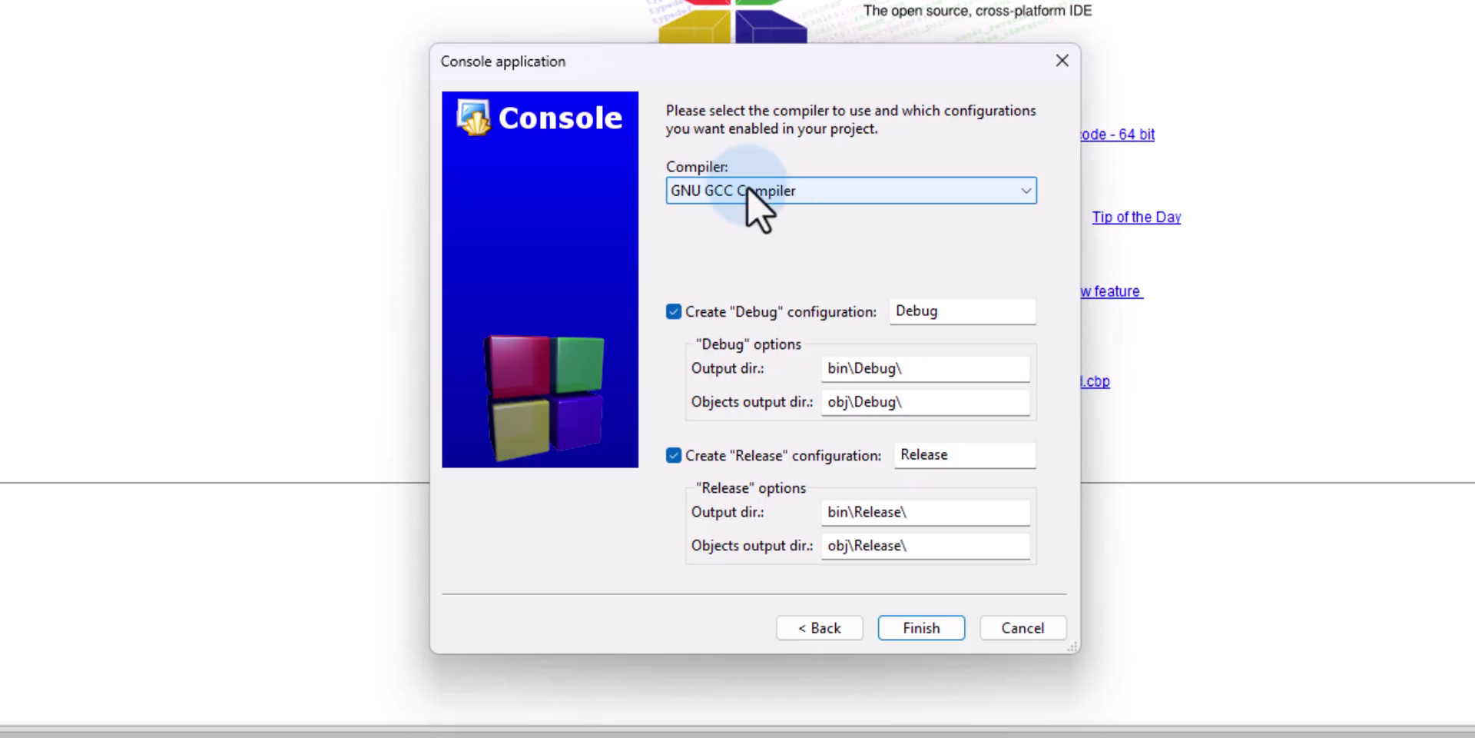
left_click(796, 195)
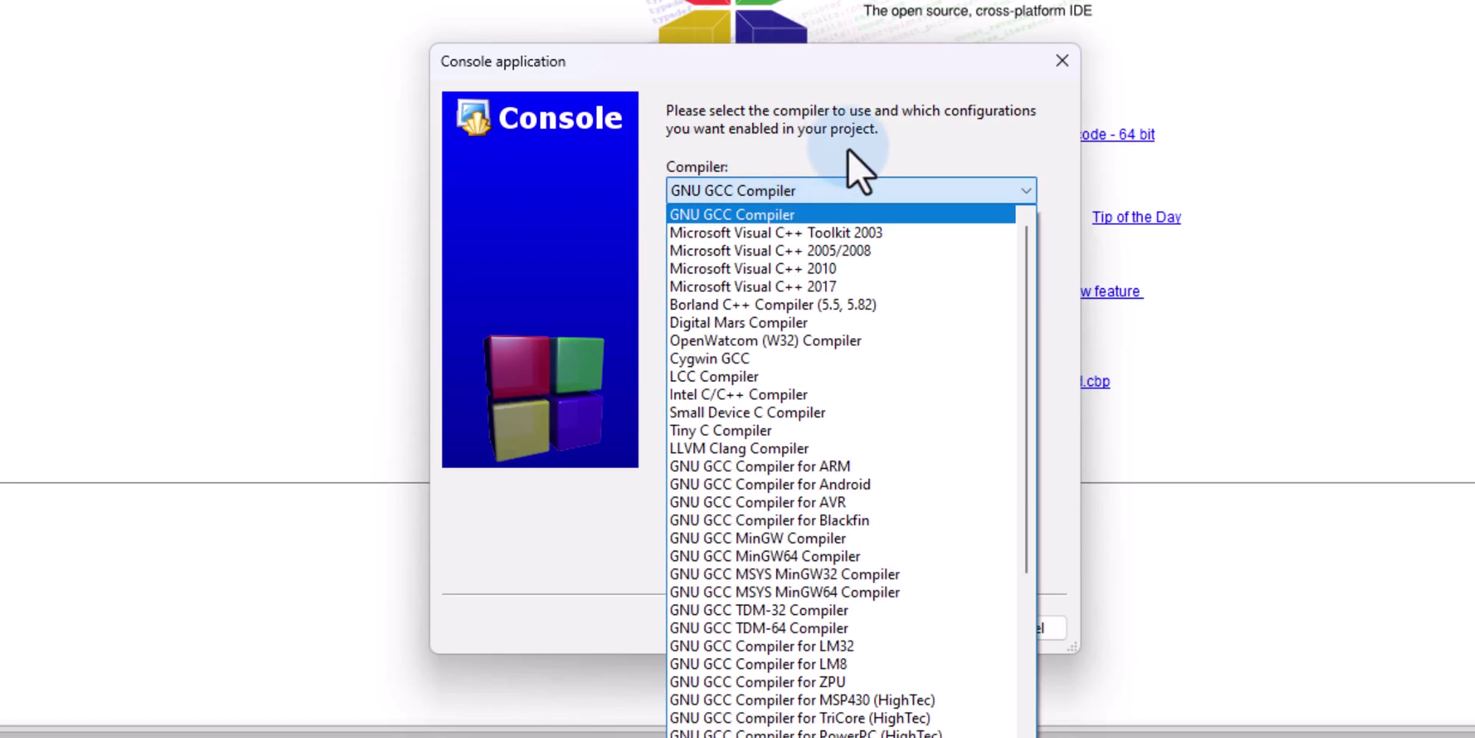
left_click(847, 147)
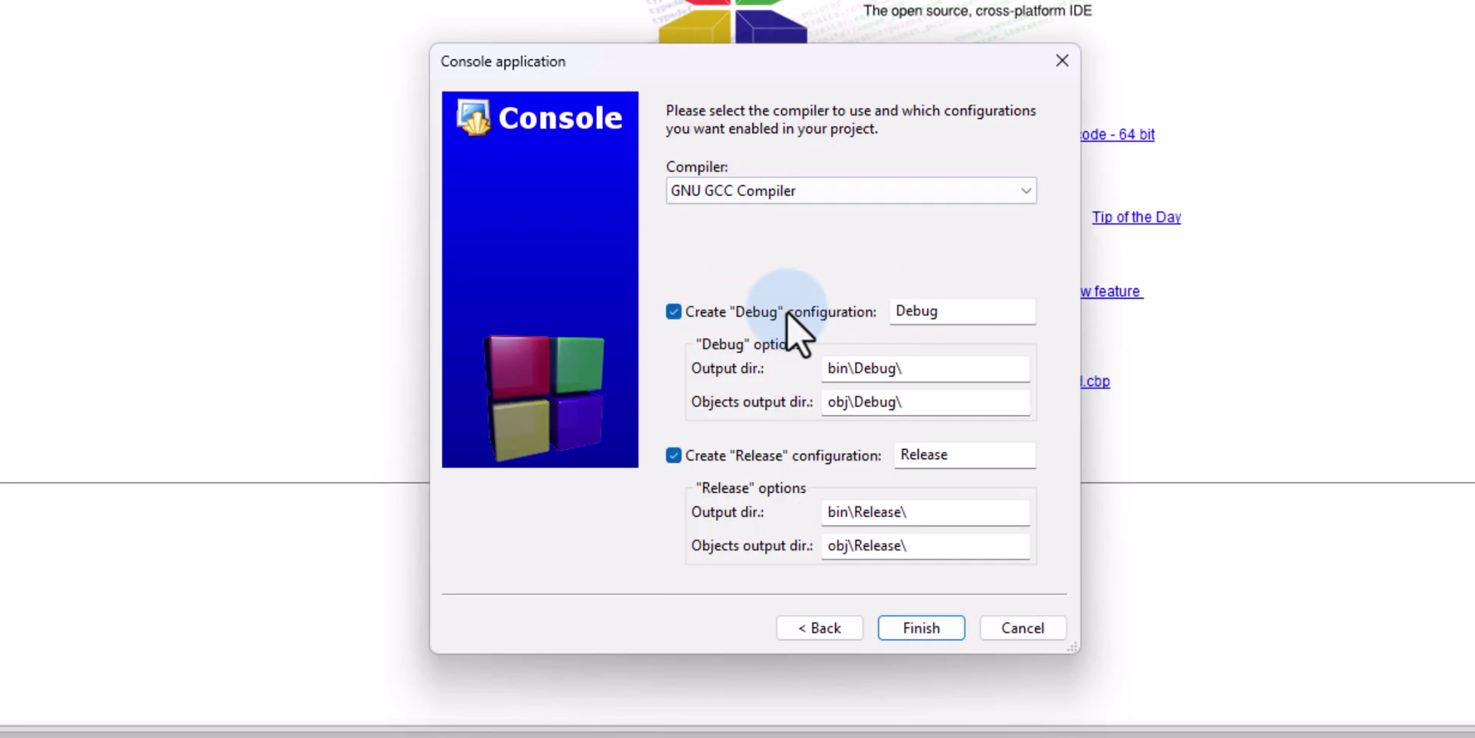
left_click(921, 628)
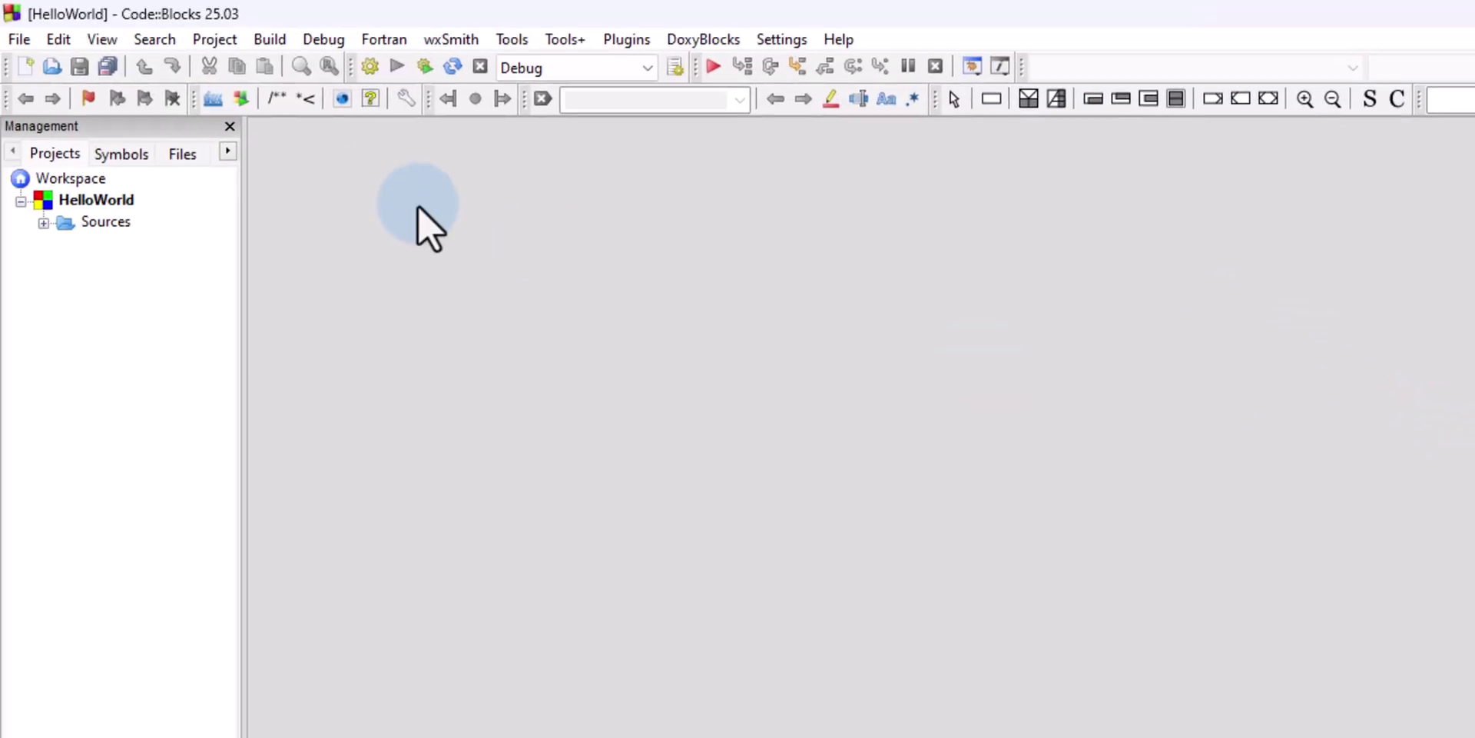
Expand Sources, open main.c in the editor, and place the cursor at the end of line 7.
left_click(77, 159)
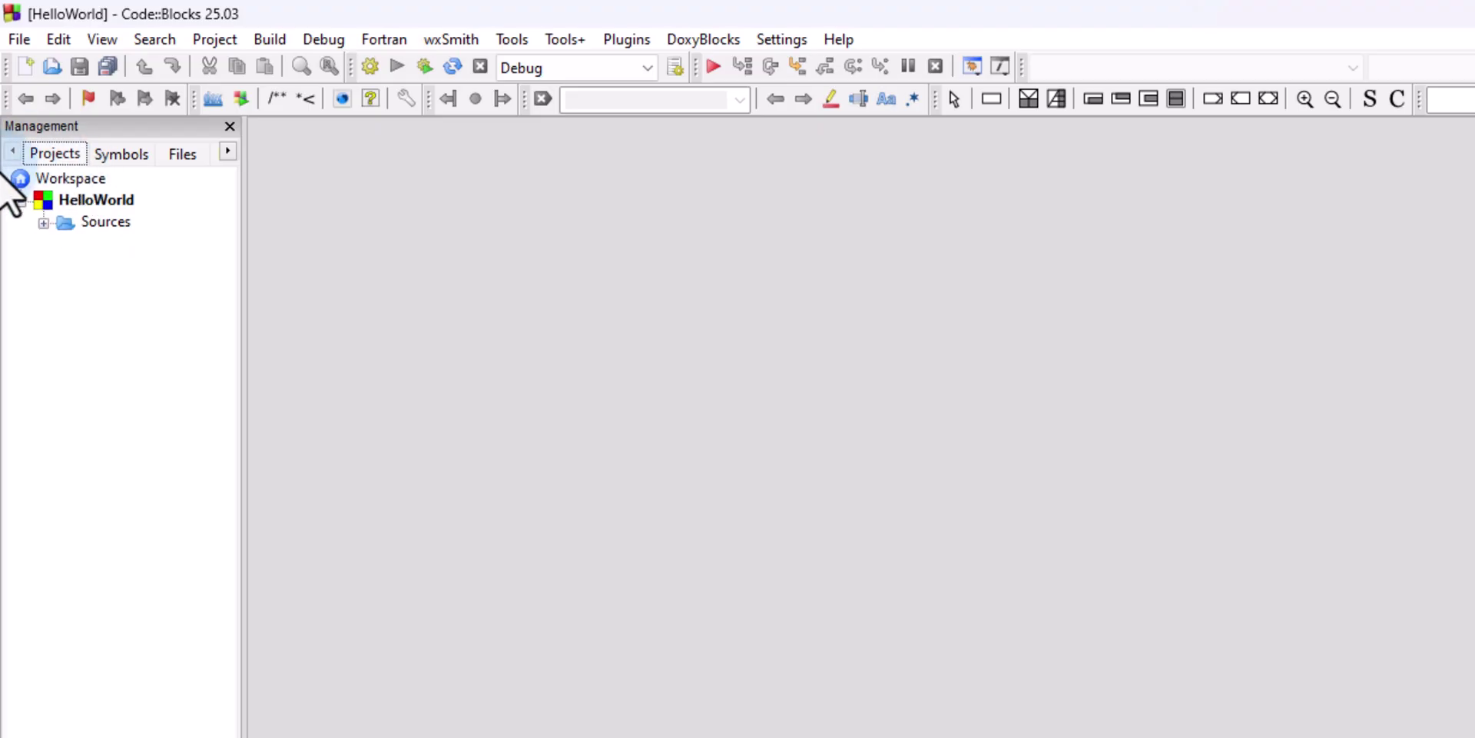
left_click(44, 222)
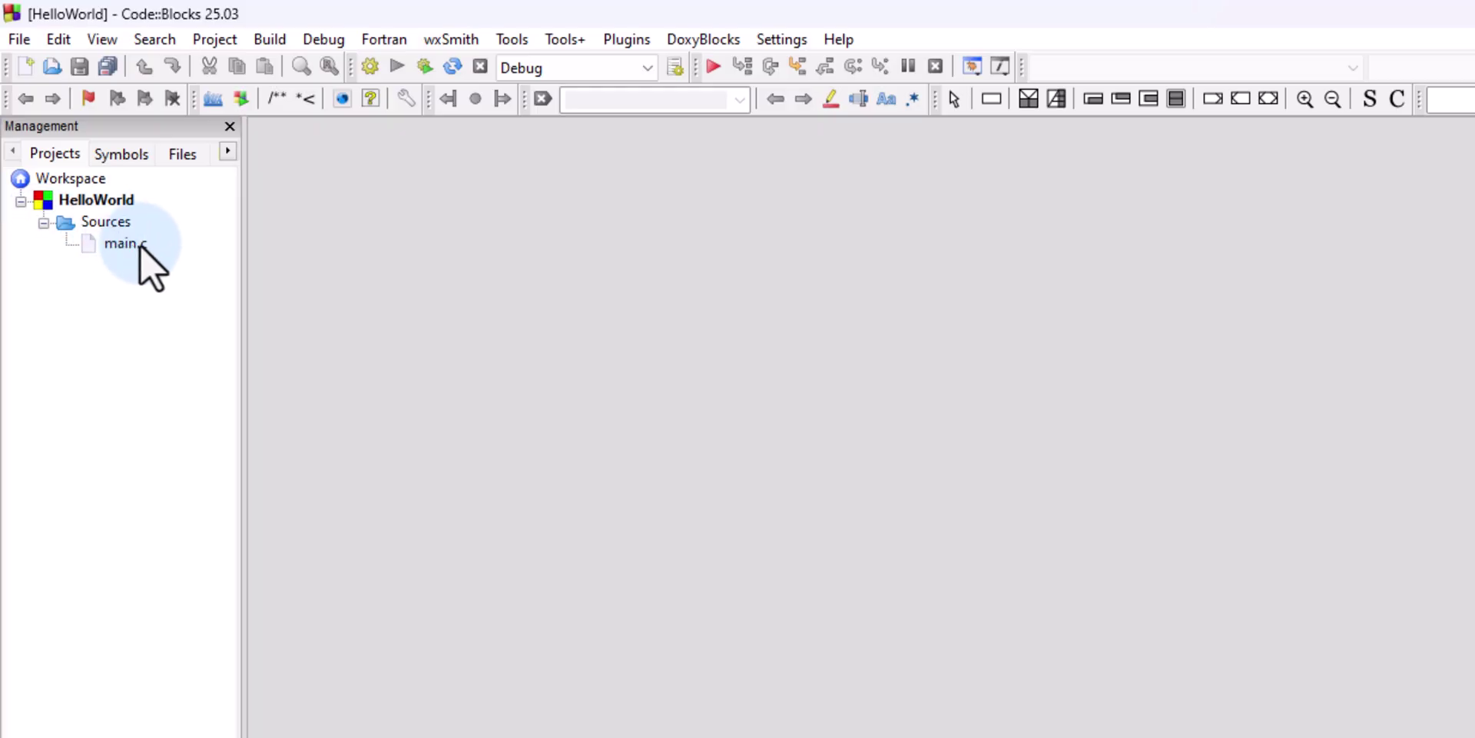
double_click(139, 245)
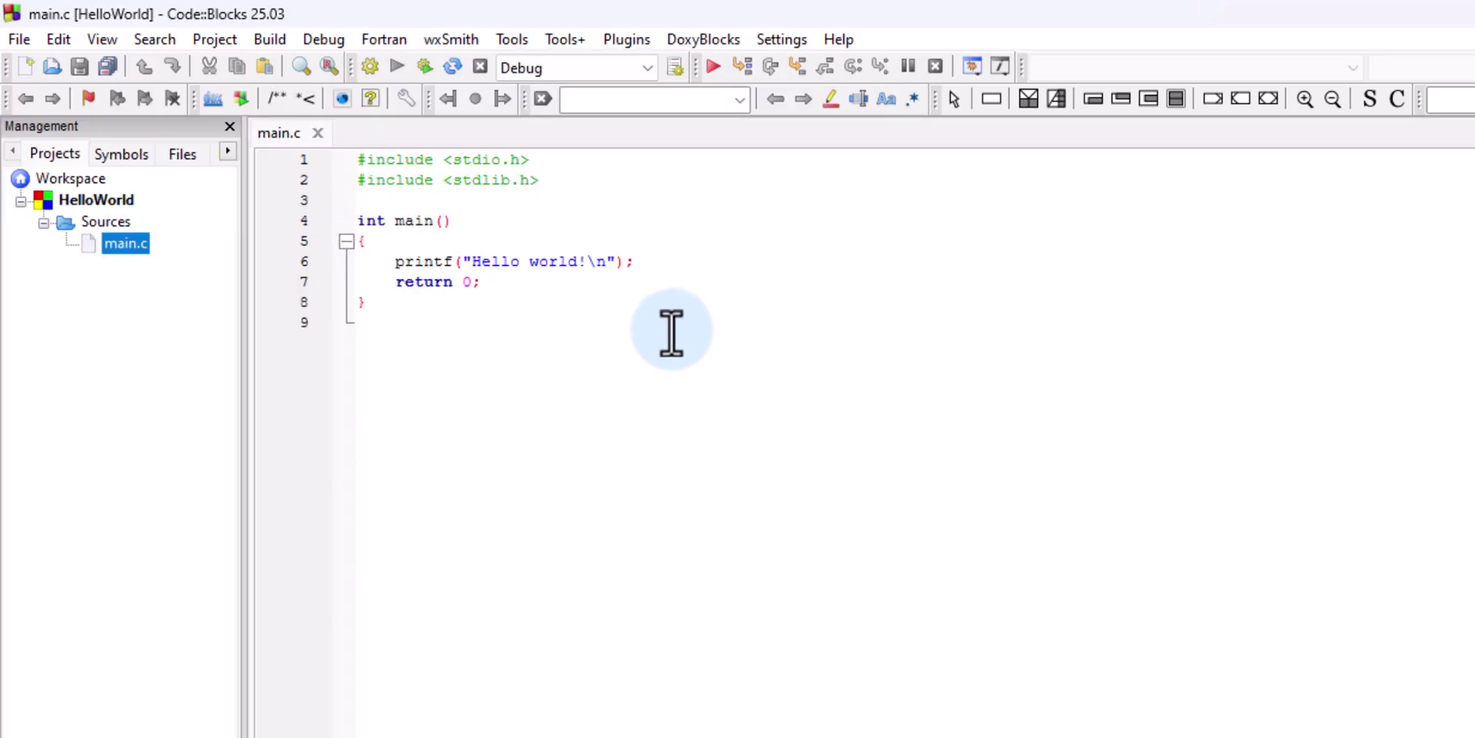
scroll(672, 332, "up", 8, "ctrl")
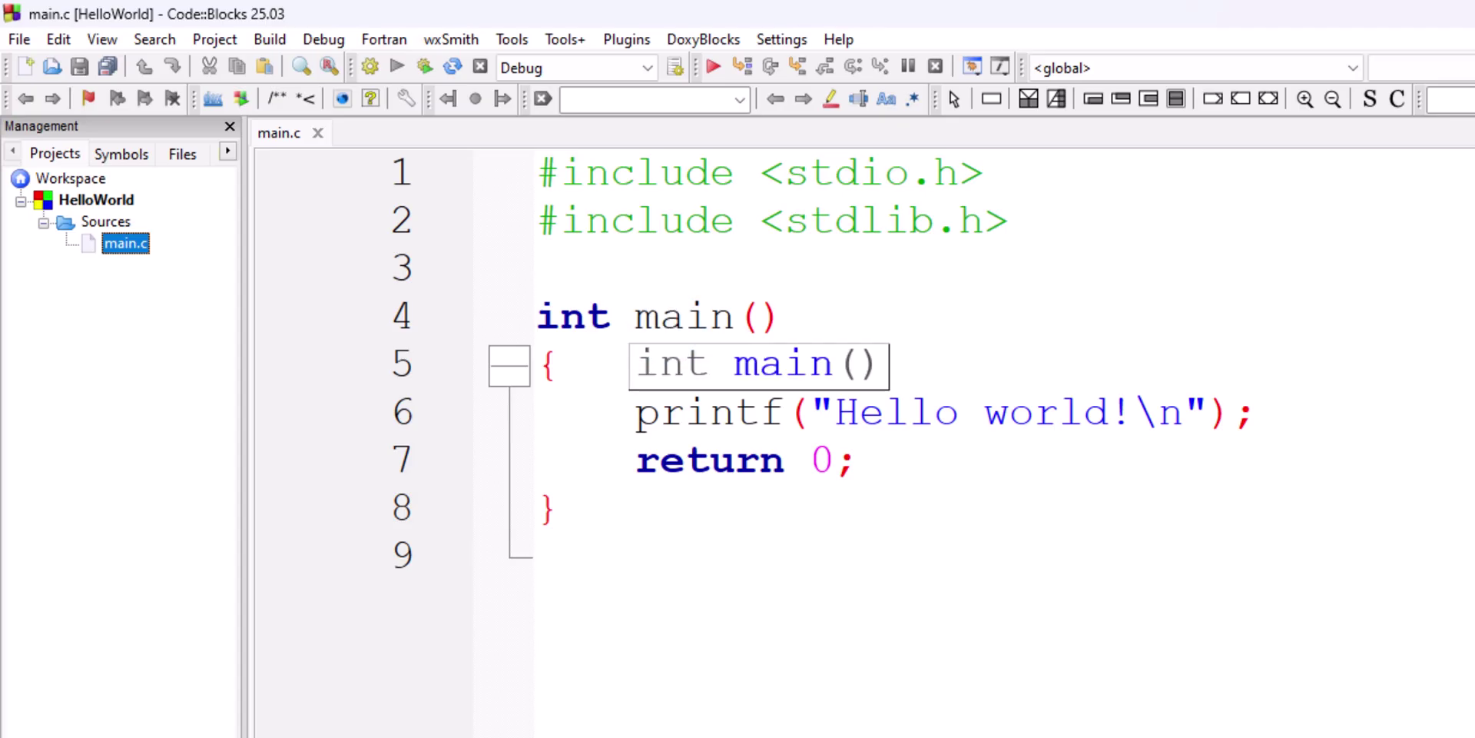
left_click(1347, 466)
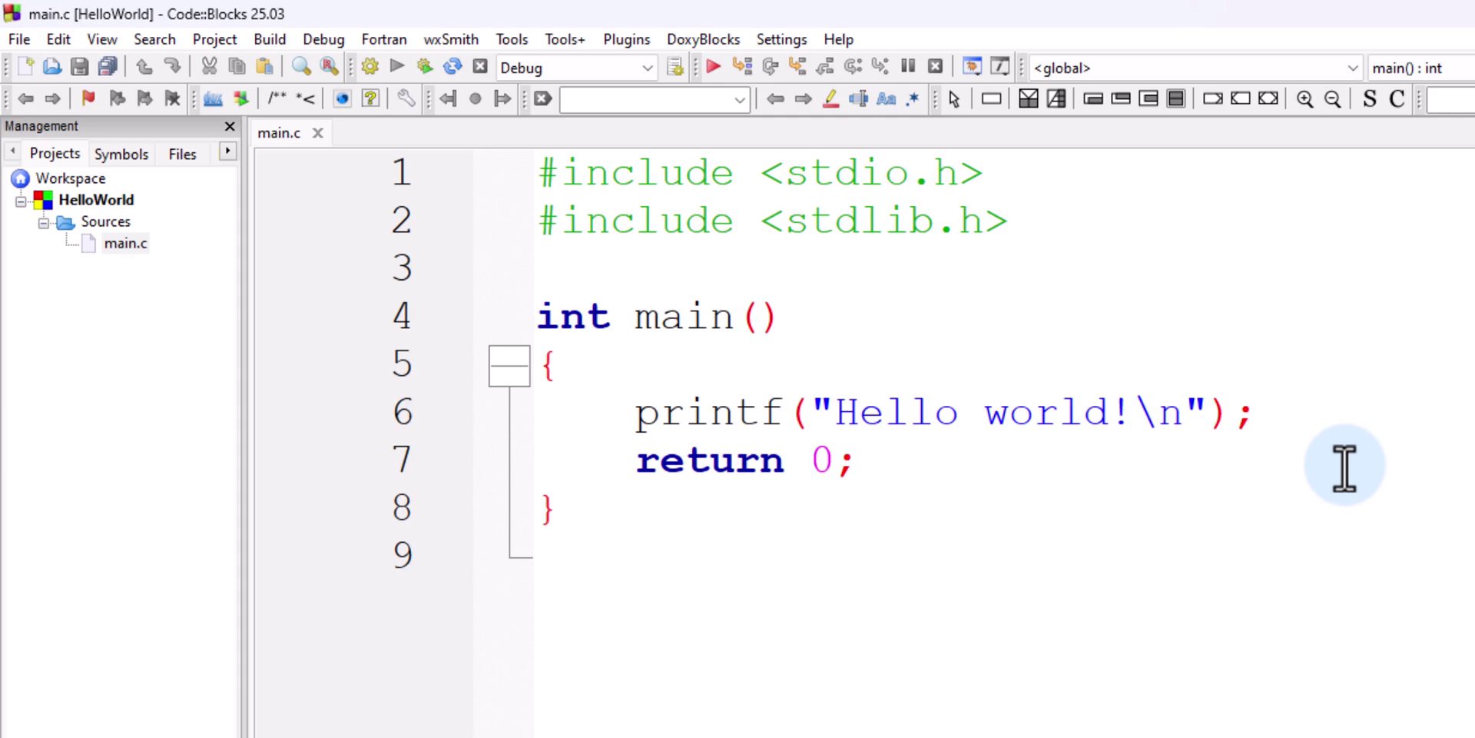
Build and run HelloWorld, confirm 'Hello world!' in the console, then close it with Enter.
left_click(816, 507)
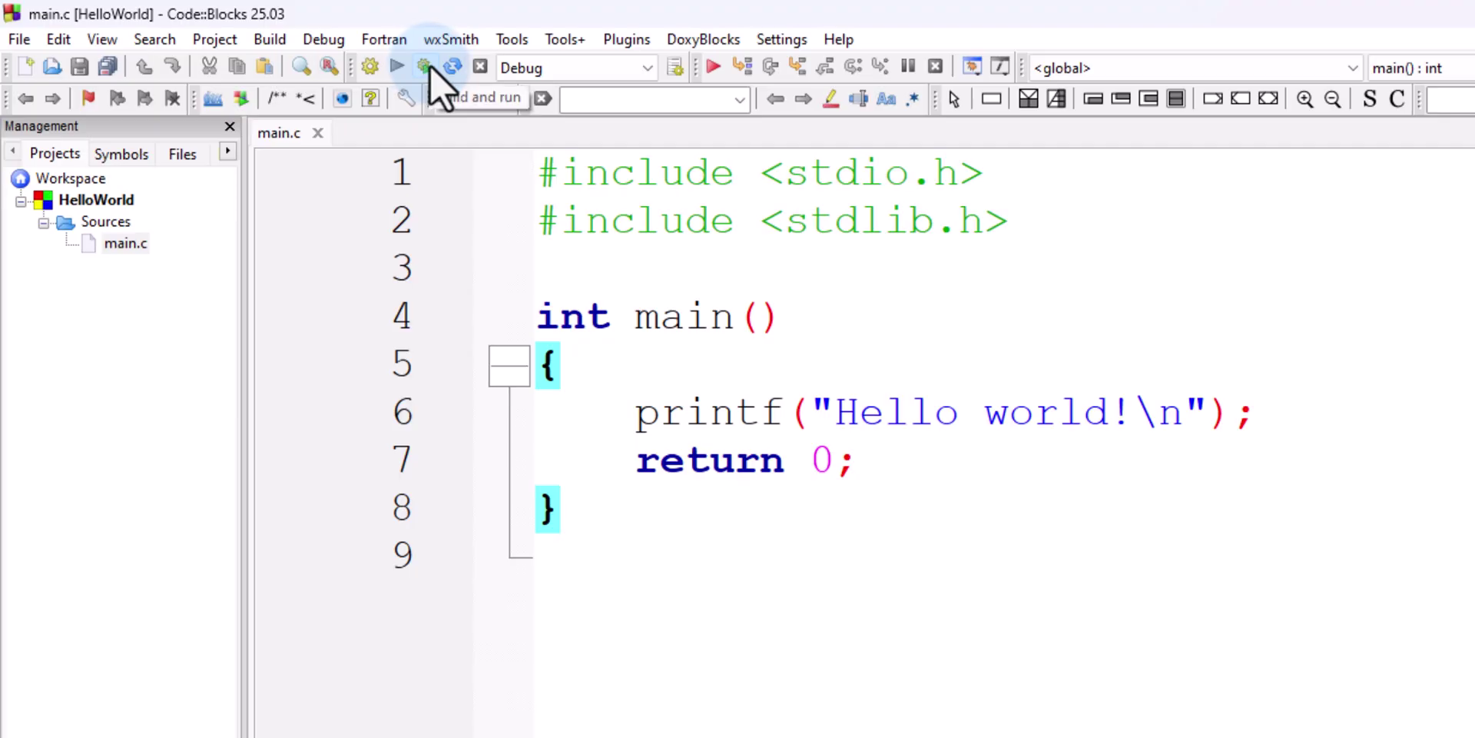
left_click(268, 39)
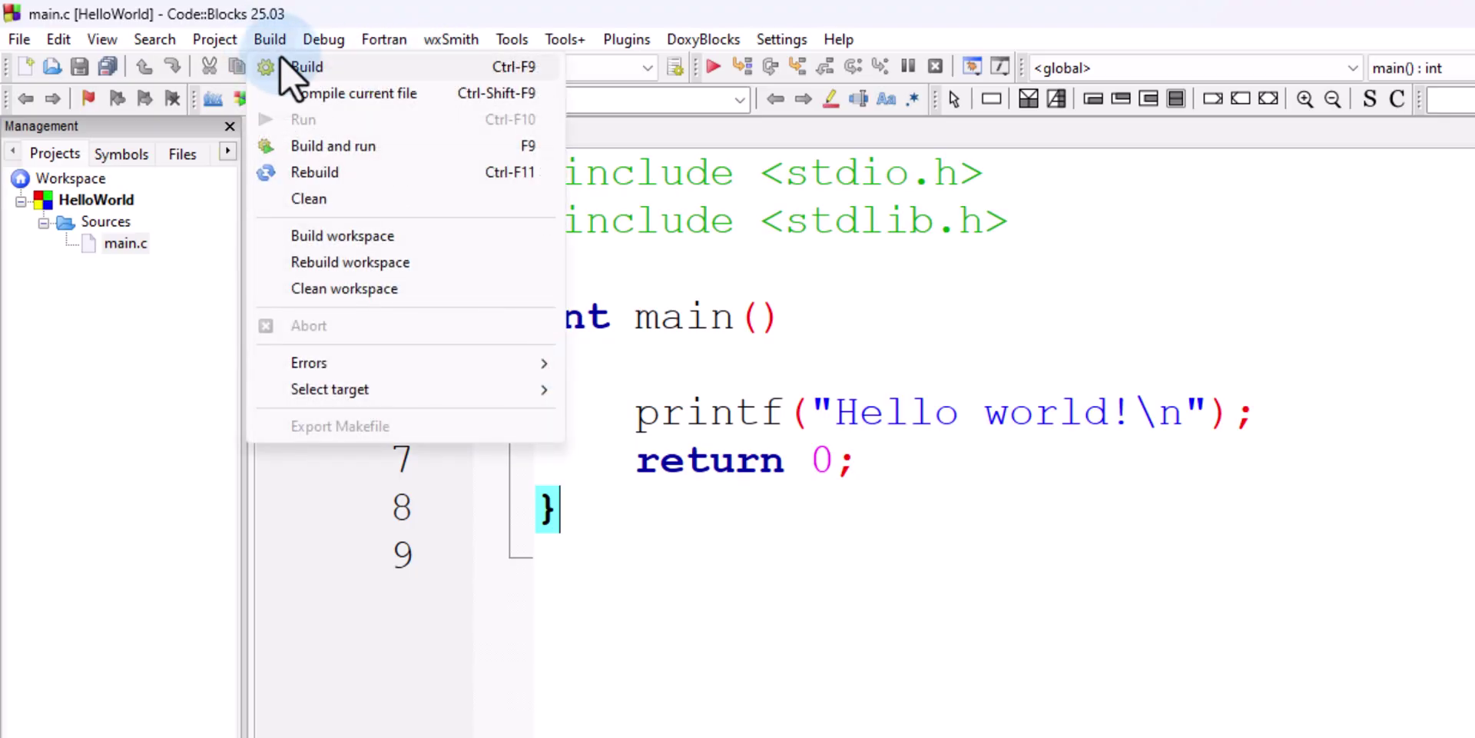
left_click(455, 150)
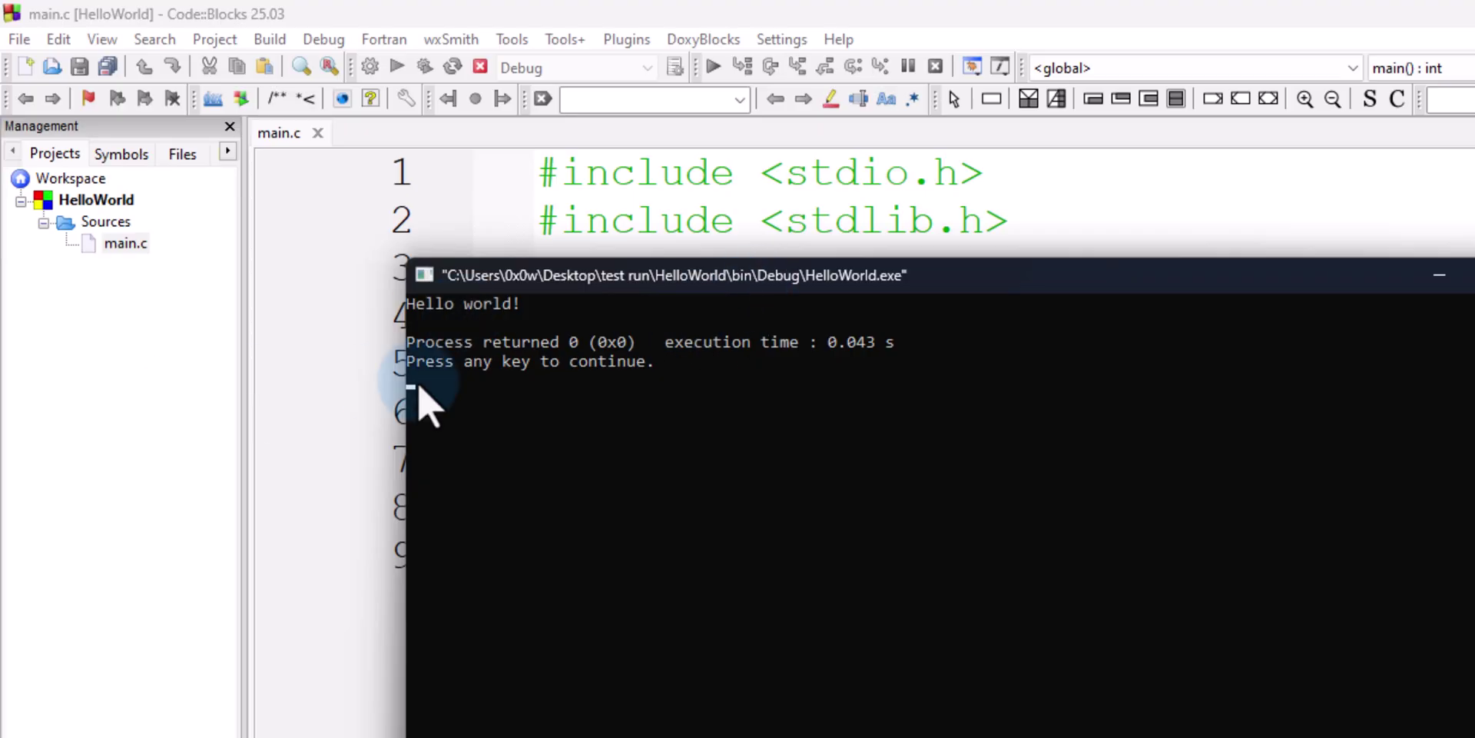
key("Return")
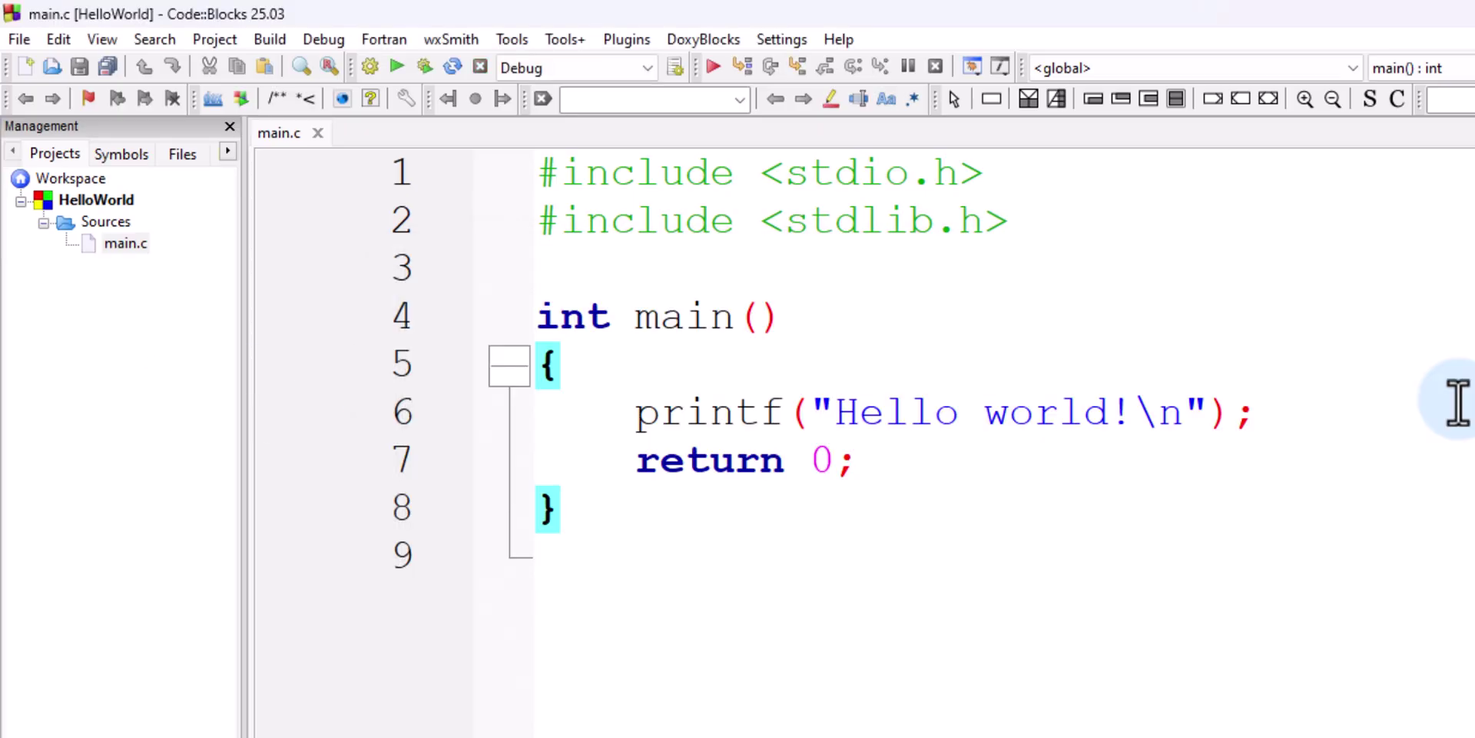